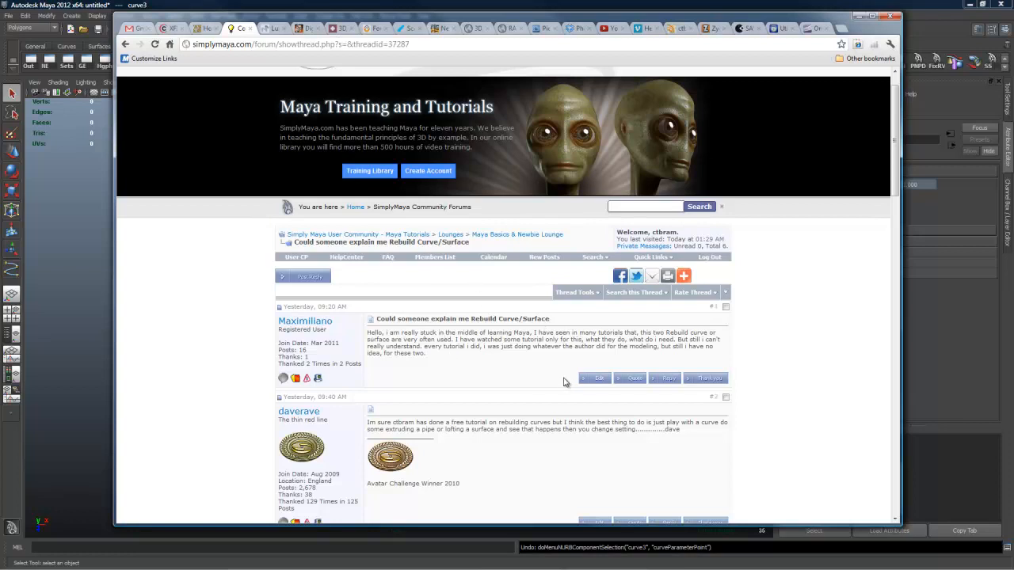
Read the forum thread about Rebuild Curve/Surface, from the opening question through the replies on parameterization.
drag(621, 17, 648, 41)
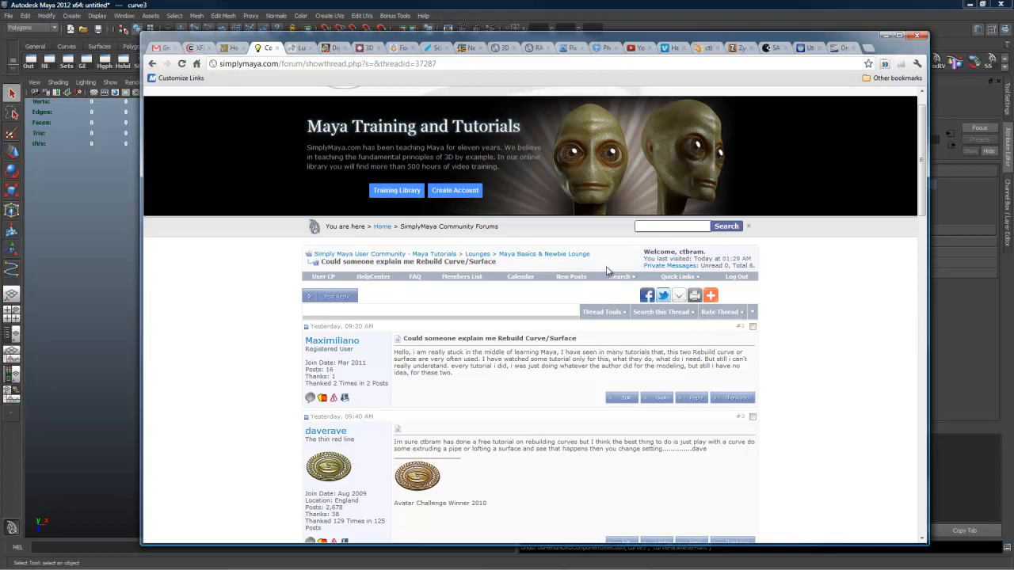
drag(612, 38, 596, 26)
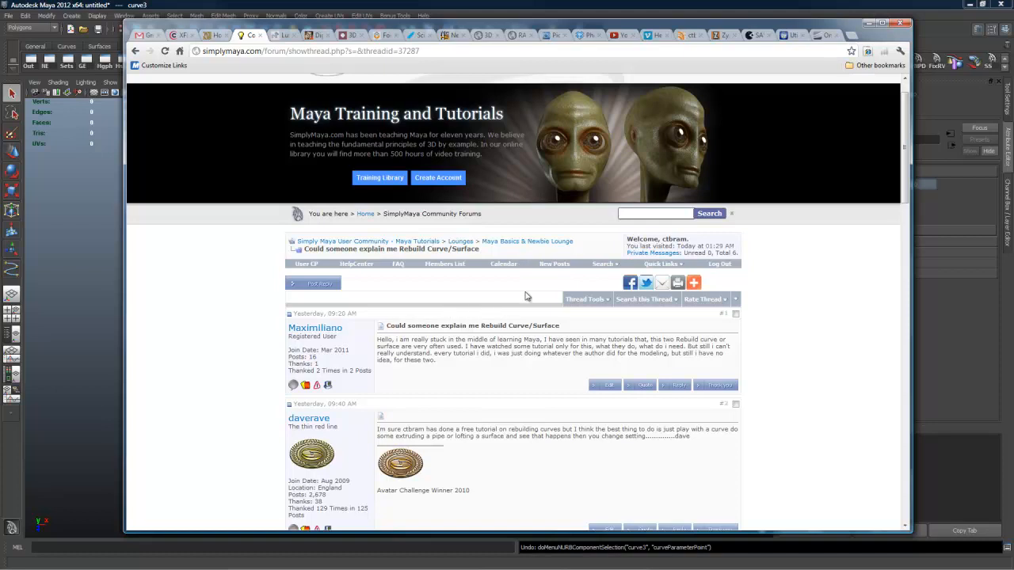
drag(908, 139, 909, 295)
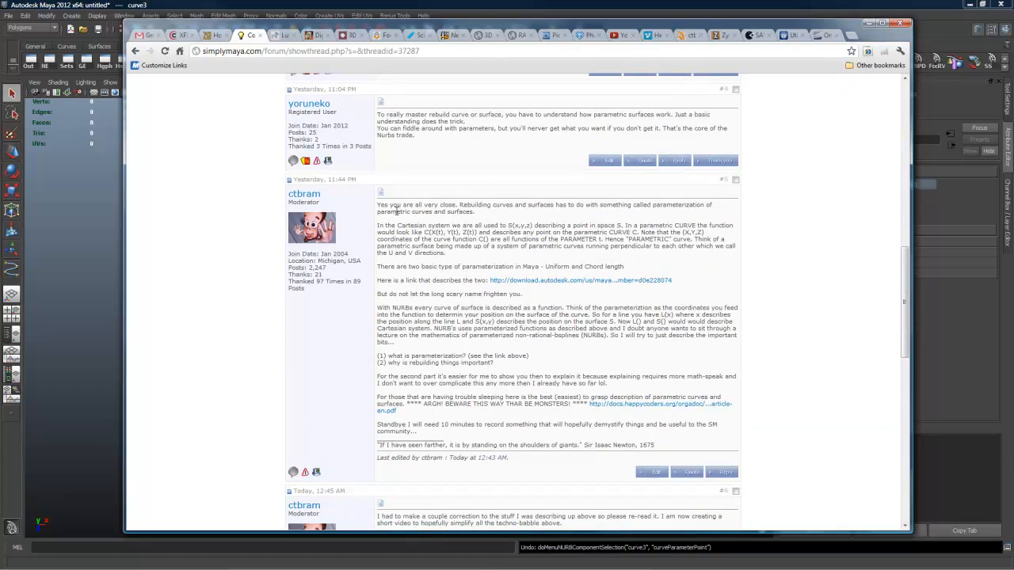
drag(908, 336, 905, 207)
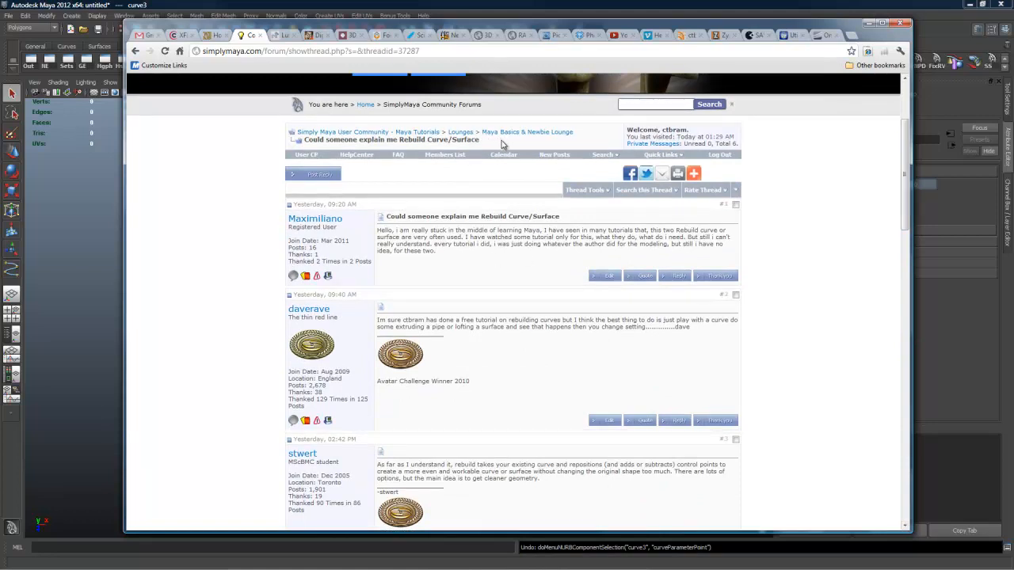
drag(906, 189, 905, 345)
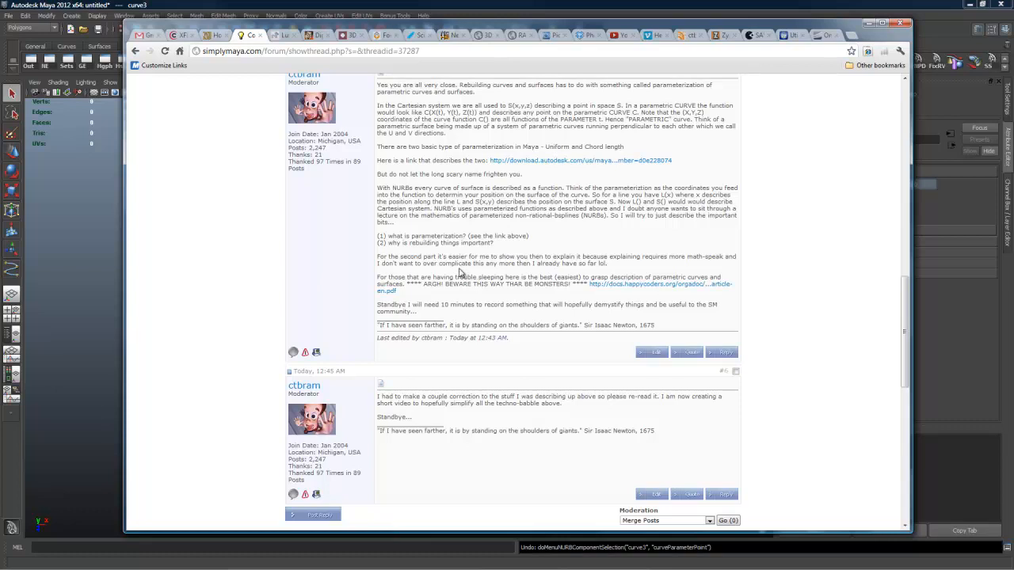
Open the linked Autodesk help page on parameterization of NURBS curves and read its uniform and chord-length sections.
click(565, 162)
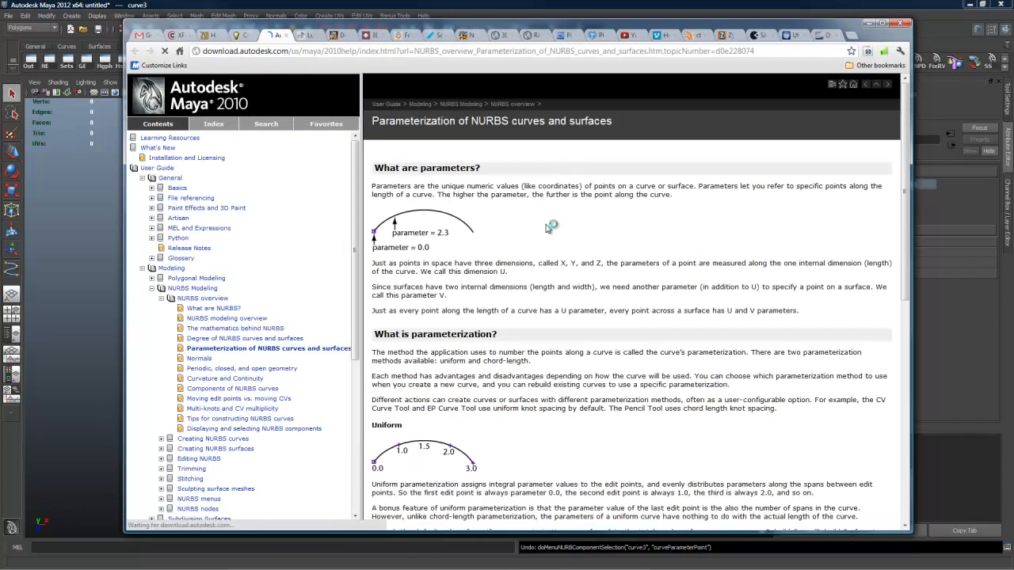
drag(438, 25, 408, 17)
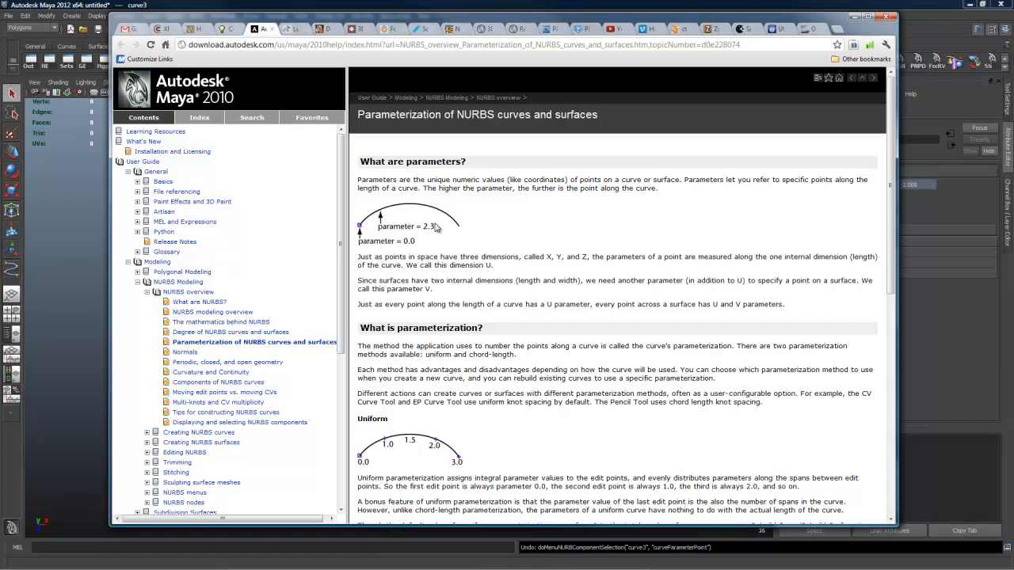
scroll(509, 230, down, 3)
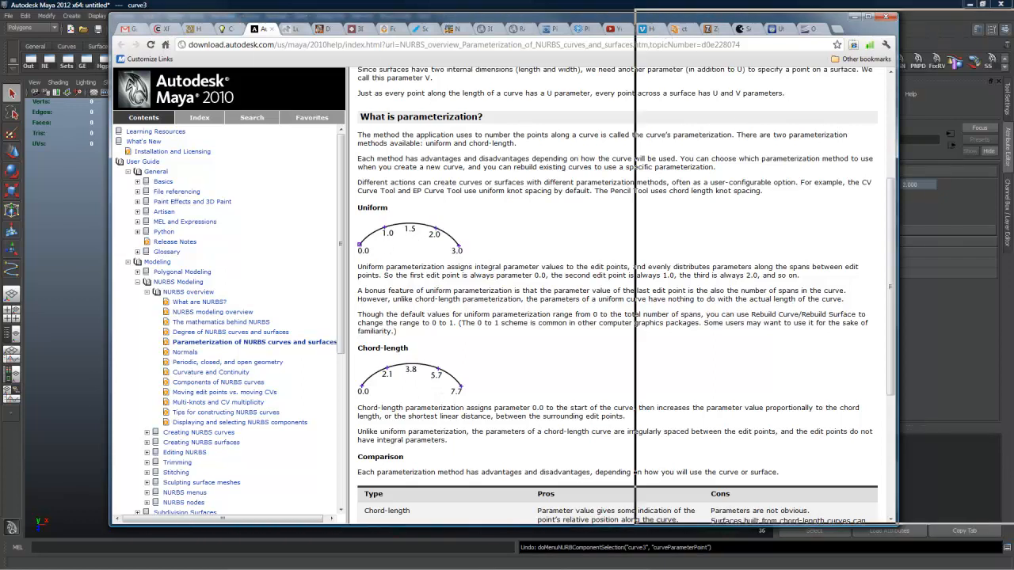
Switch to Maya and start the CV Curve Tool with its settings open.
key(alt+Tab)
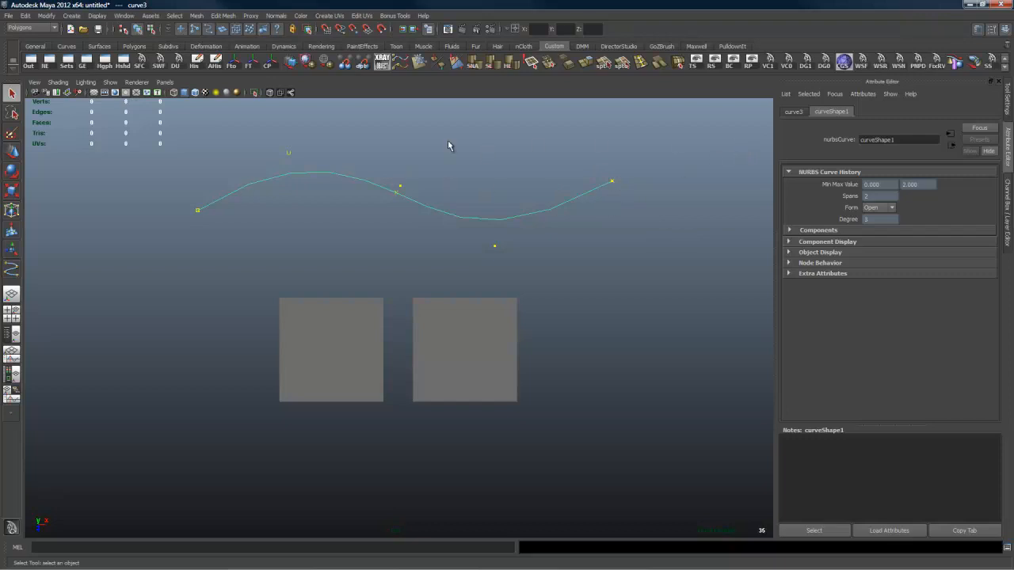
key(space)
click(367, 105)
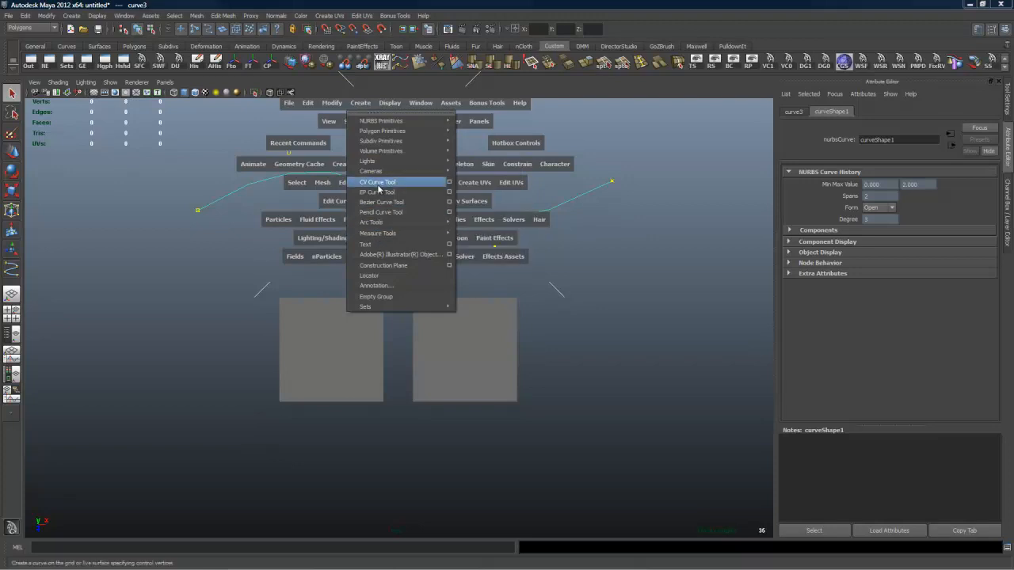
click(449, 182)
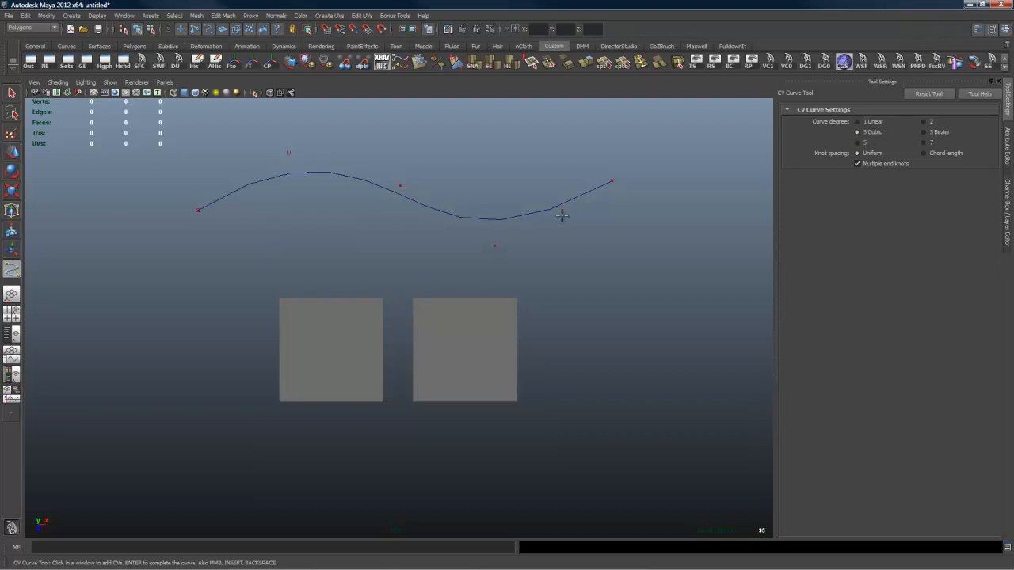
Set the curve degree to 1 Linear and draw a four-point CV curve between the wavy curve and the gray squares.
click(872, 122)
click(204, 278)
click(297, 237)
click(403, 269)
click(581, 254)
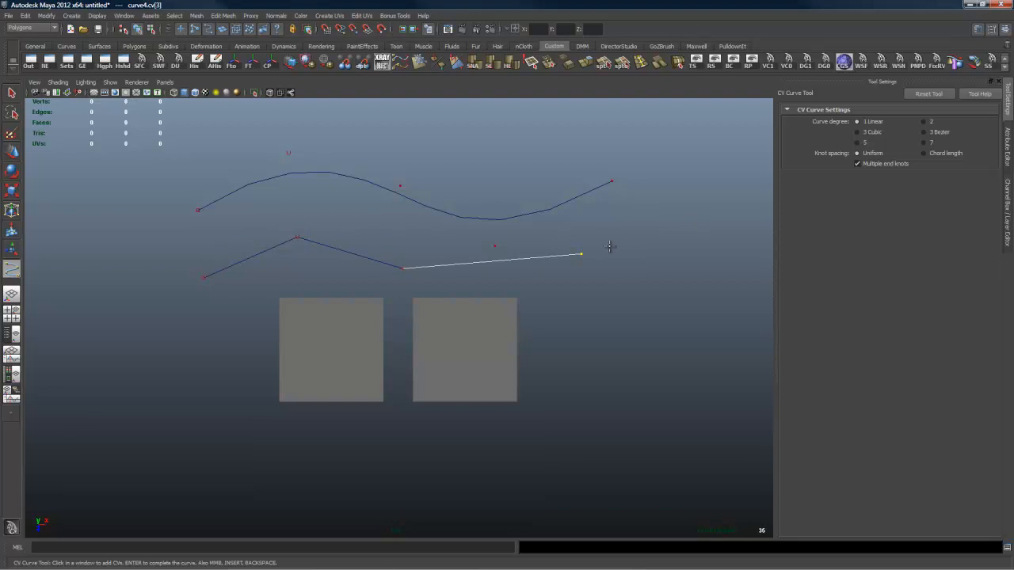
Remove the linear curve's last three points and place four new points after the first one.
key(BackSpace)
key(BackSpace)
key(BackSpace)
click(268, 249)
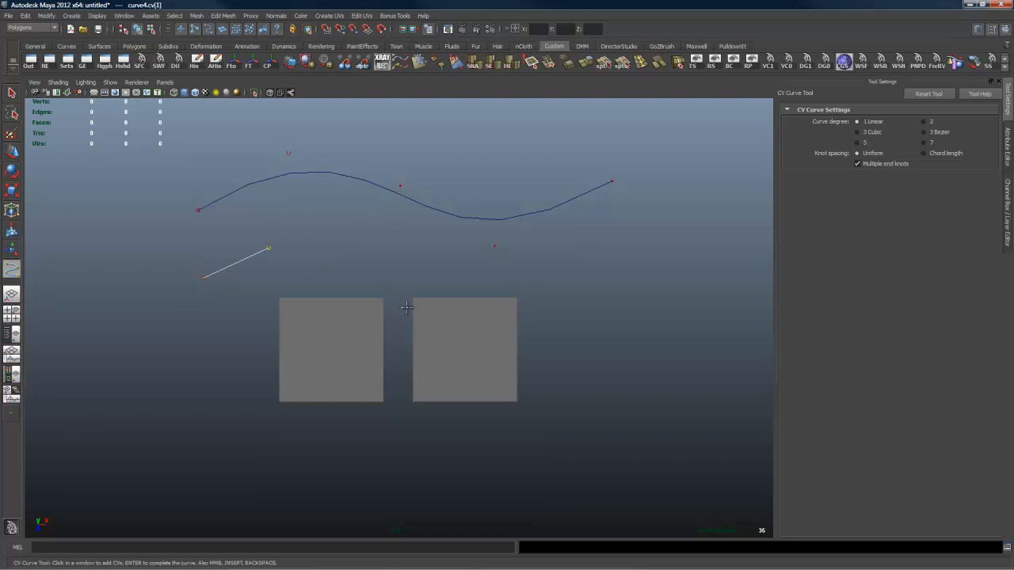
click(316, 262)
click(414, 268)
click(485, 252)
Erase the linear curve and draw a four-point CV curve in its place with the curve degree set to 3 Cubic.
key(BackSpace)
key(BackSpace)
key(BackSpace)
key(BackSpace)
key(BackSpace)
click(876, 134)
click(206, 260)
click(274, 229)
click(336, 261)
click(417, 240)
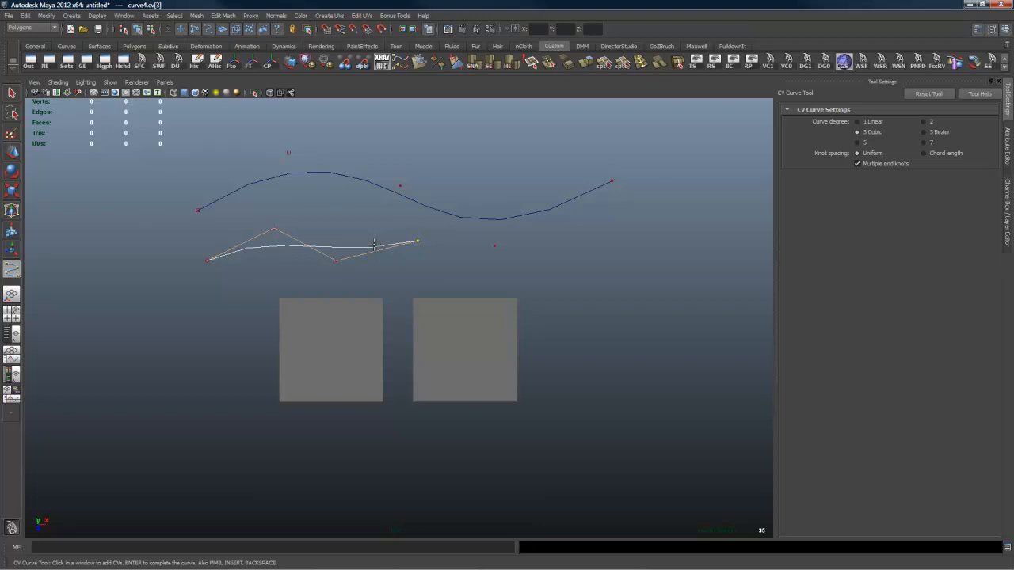
Erase the cubic test curve and leave the CV Curve Tool.
key(BackSpace)
key(BackSpace)
key(BackSpace)
key(BackSpace)
key(BackSpace)
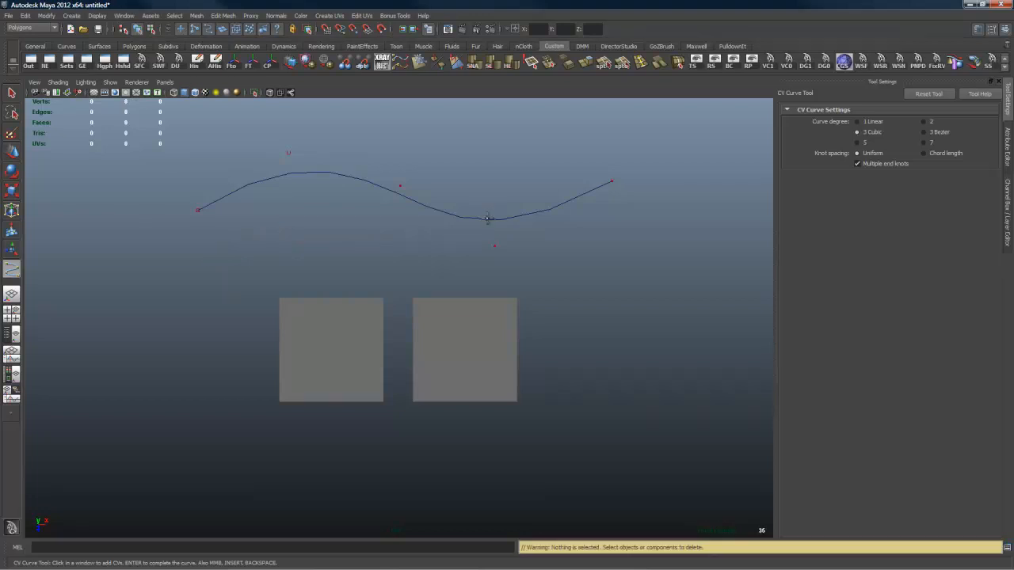
key(q)
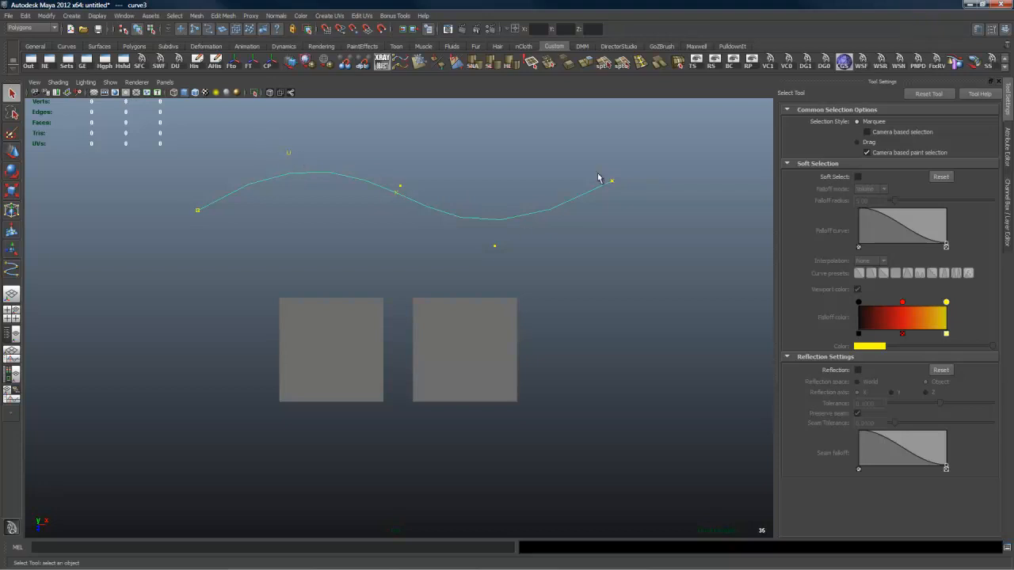
Select the control vertex above the wavy curve's crest, move it up, and lower it back near its starting height.
click(300, 156)
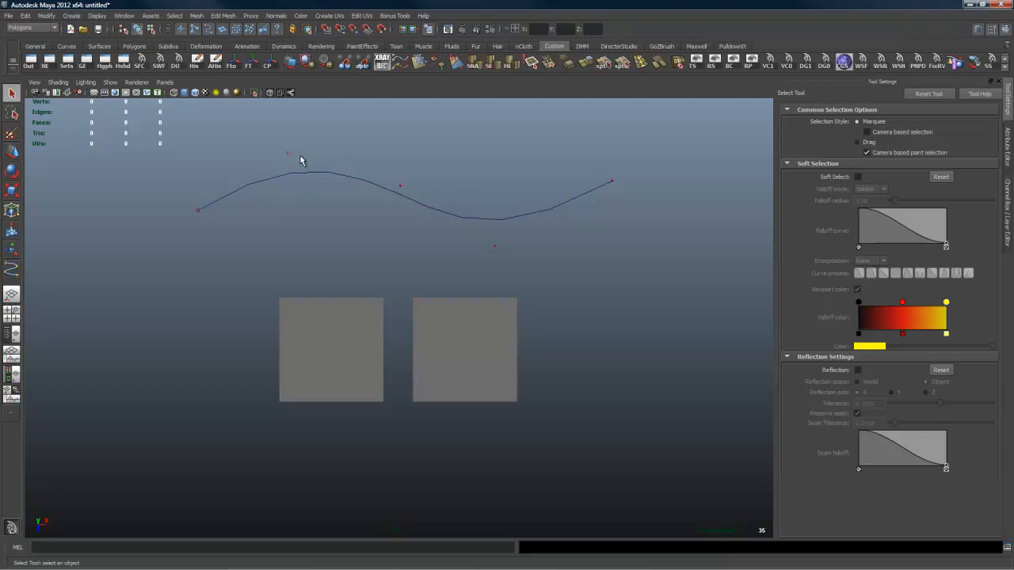
right_drag(297, 173, 245, 172)
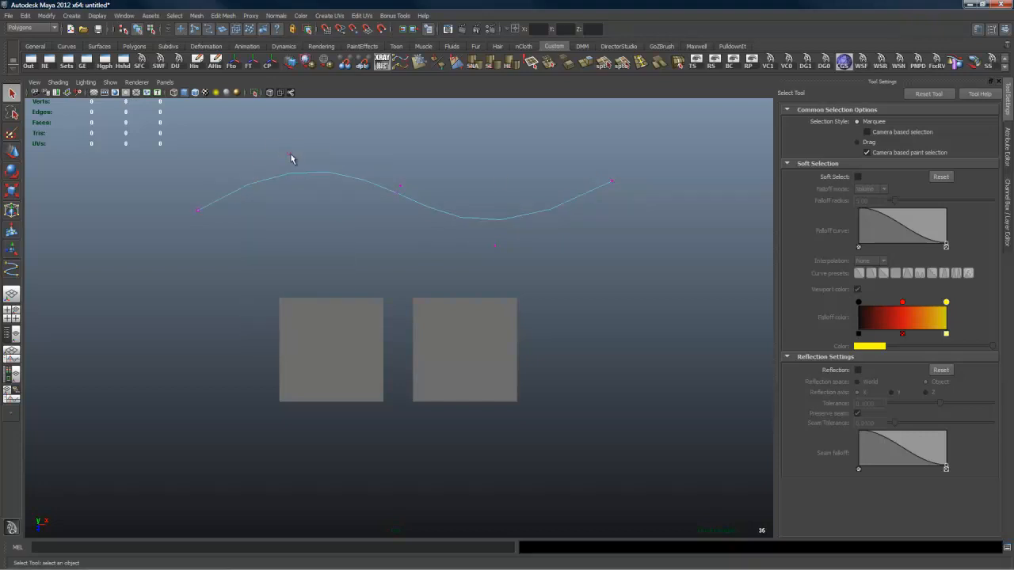
click(290, 155)
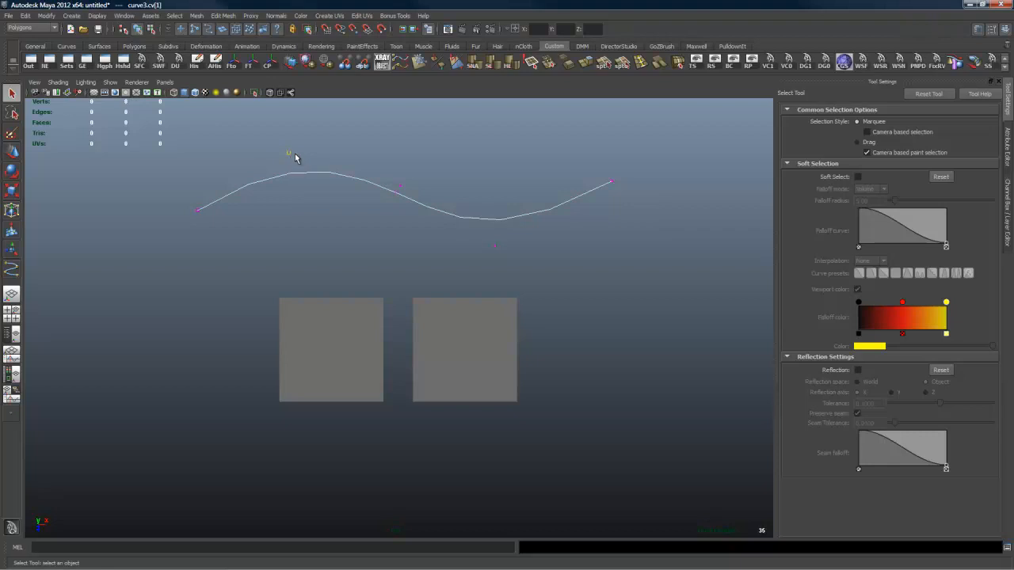
key(w)
drag(286, 226, 299, 182)
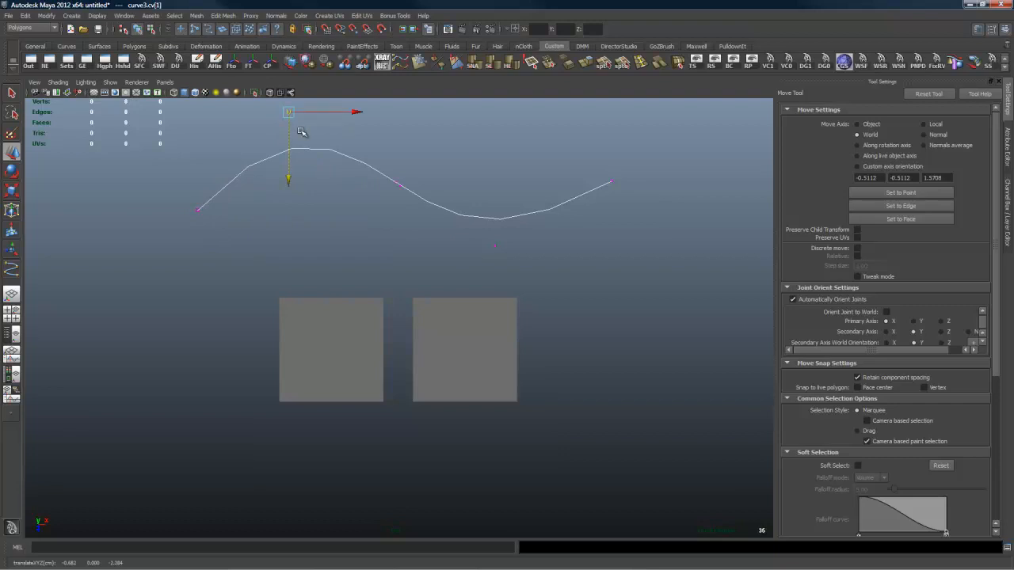
drag(288, 175, 279, 215)
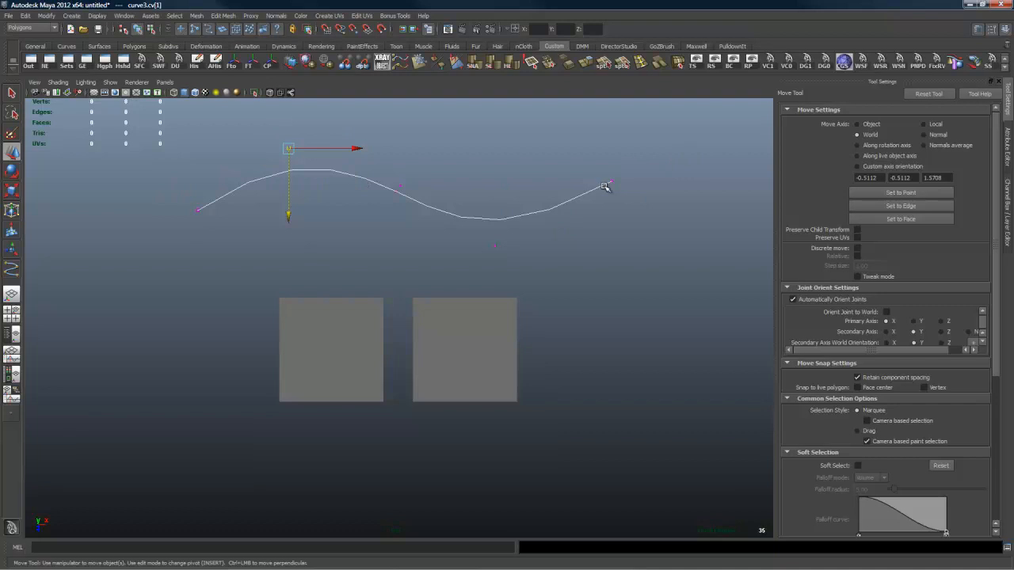
Return the wavy curve to object selection and examine its Min Max Value, spans and degree in the NURBS curve attributes.
click(477, 189)
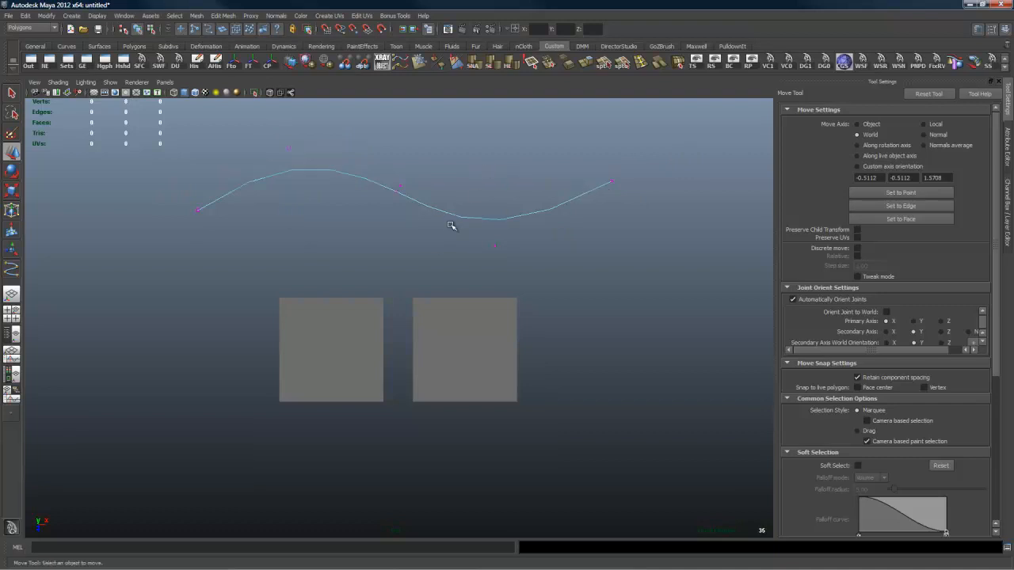
right_drag(456, 221, 492, 199)
click(401, 190)
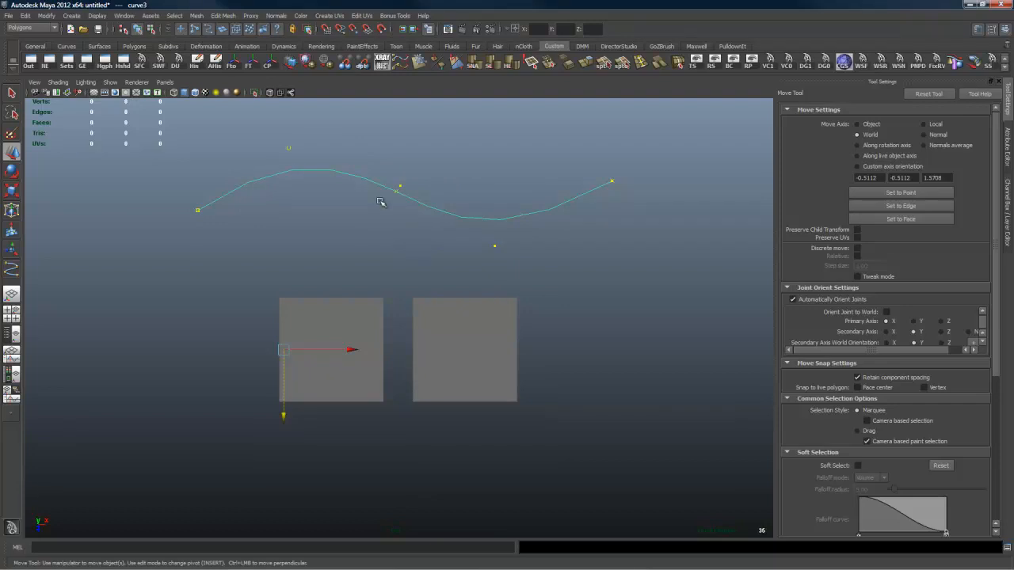
click(1007, 158)
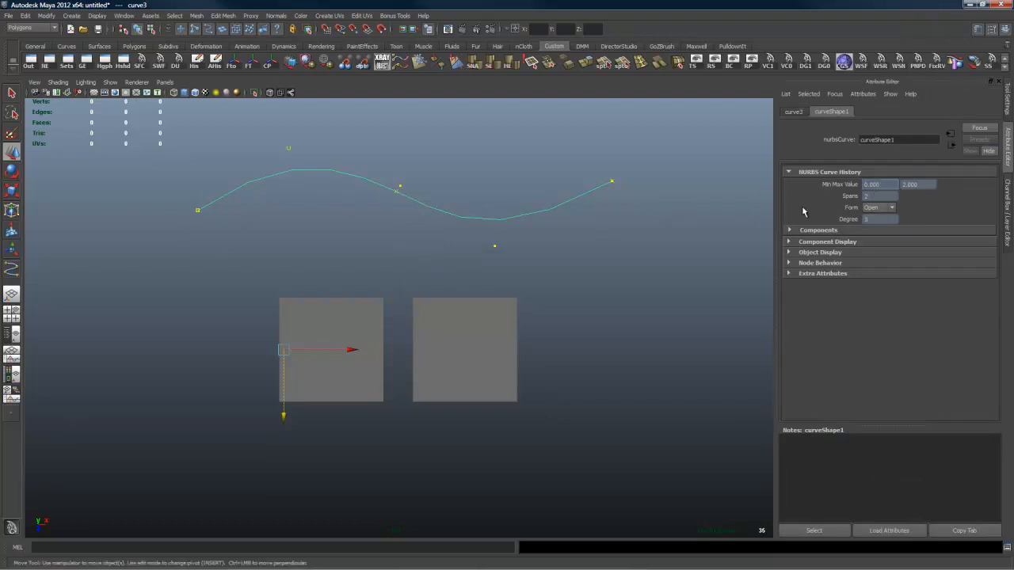
click(923, 186)
Reselect the wavy curve and turn off the display of its NURBS CVs.
click(484, 192)
key(space)
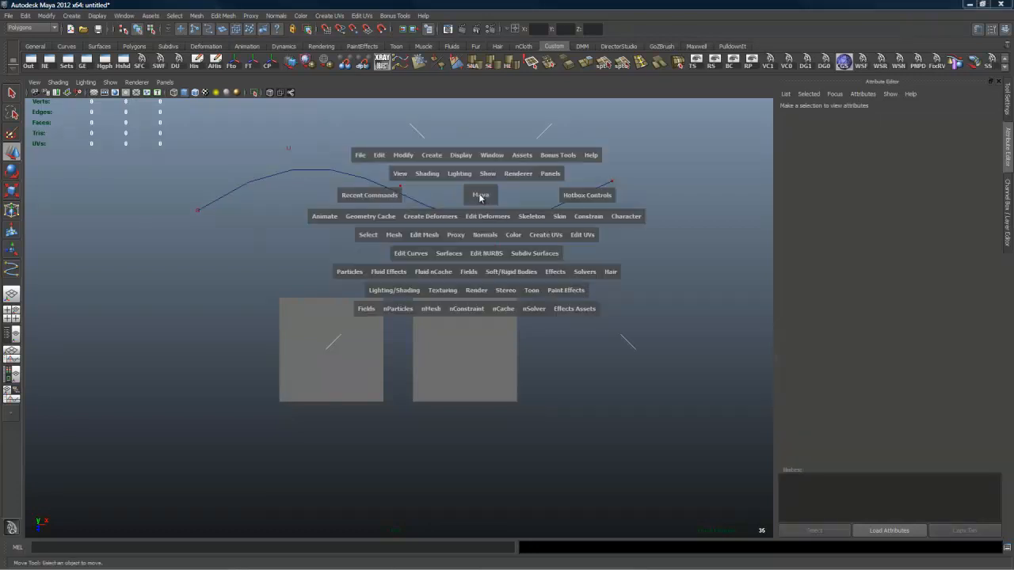
click(457, 157)
click(395, 192)
key(space)
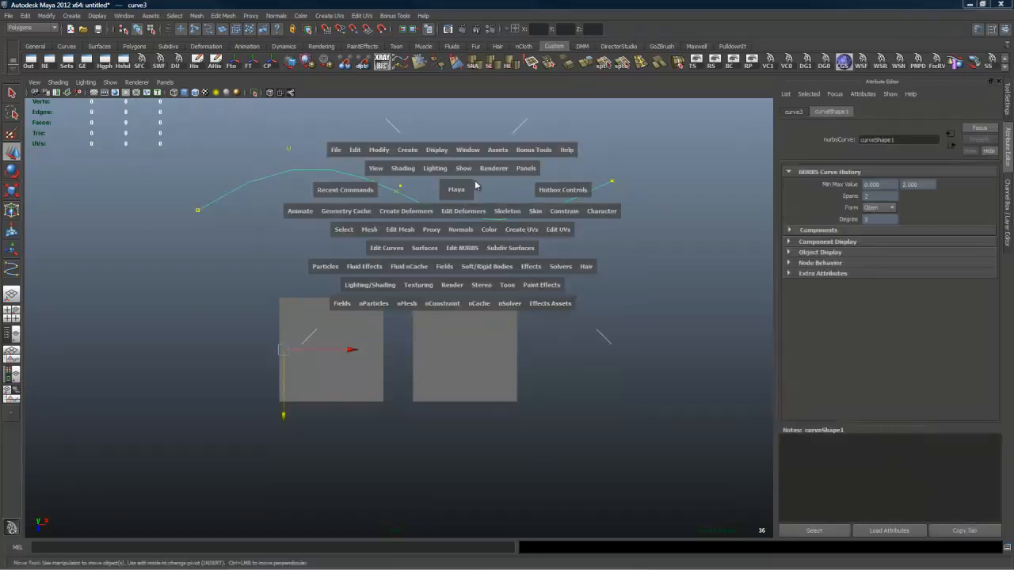
click(443, 151)
mouse_move(473, 262)
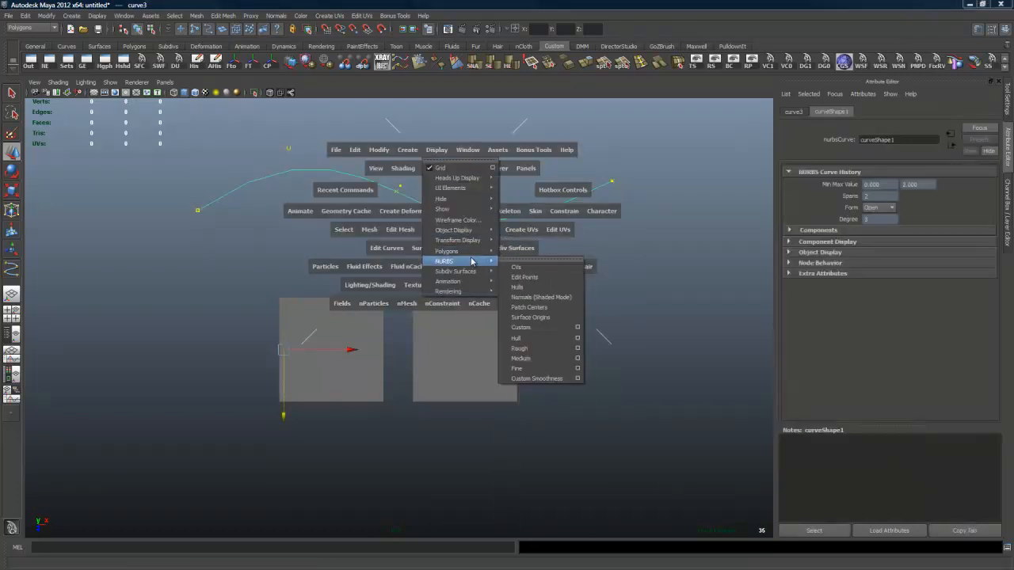
click(515, 267)
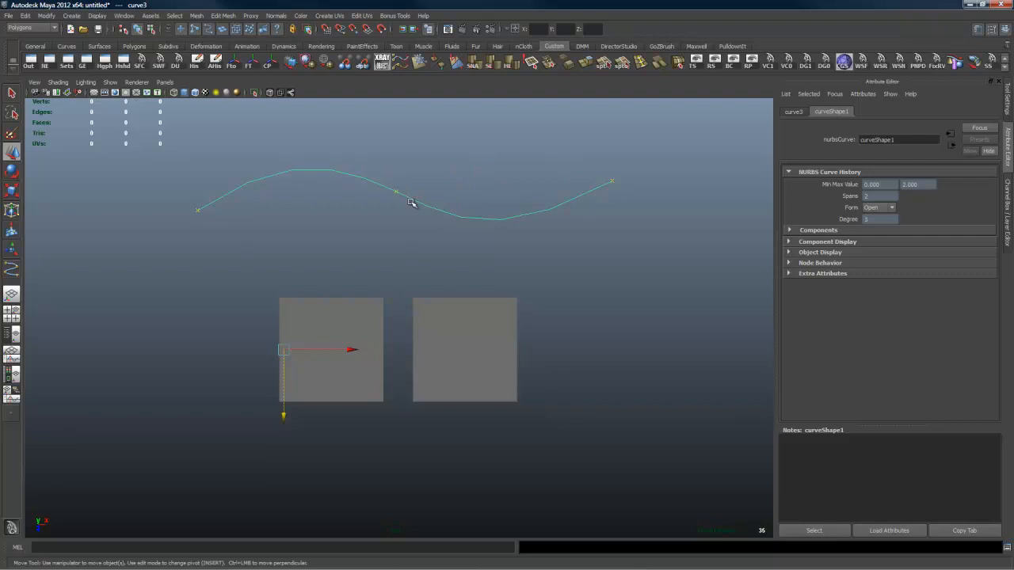
Pick a curve point at about parameter 1.14, just past the middle edit point, and detach the curve there.
right_drag(427, 211, 426, 181)
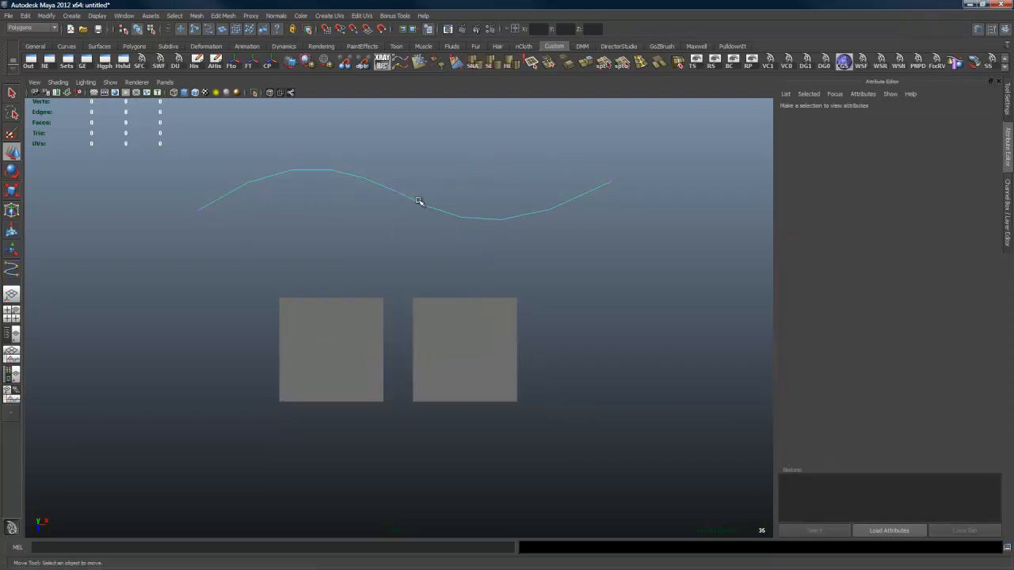
click(418, 202)
key(space)
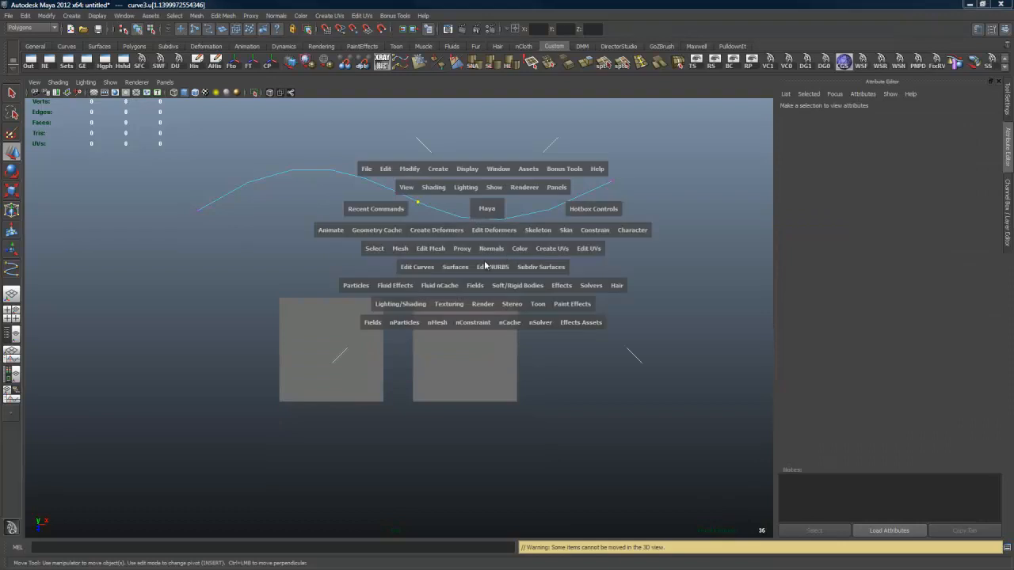
click(418, 268)
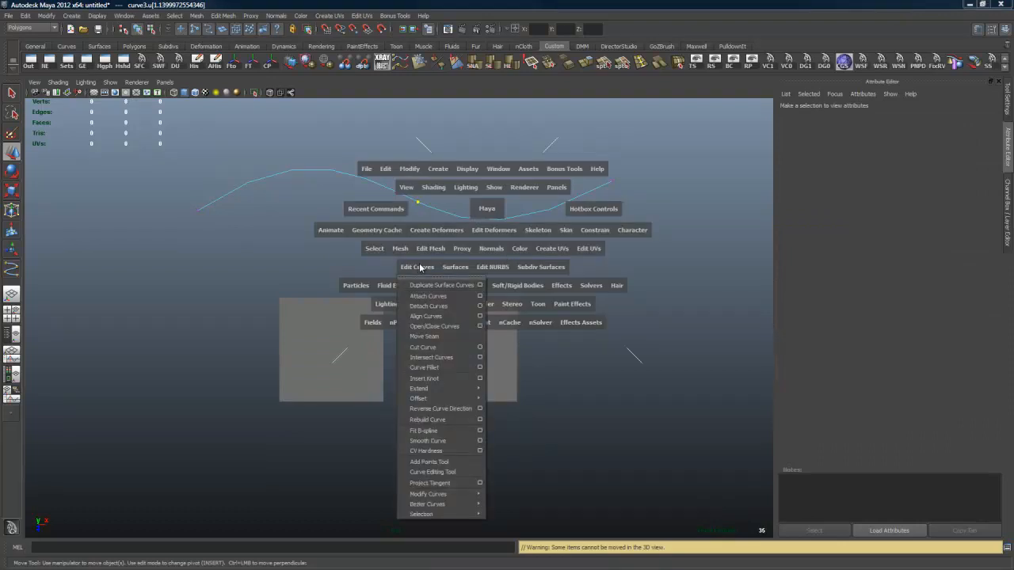
click(428, 306)
click(428, 261)
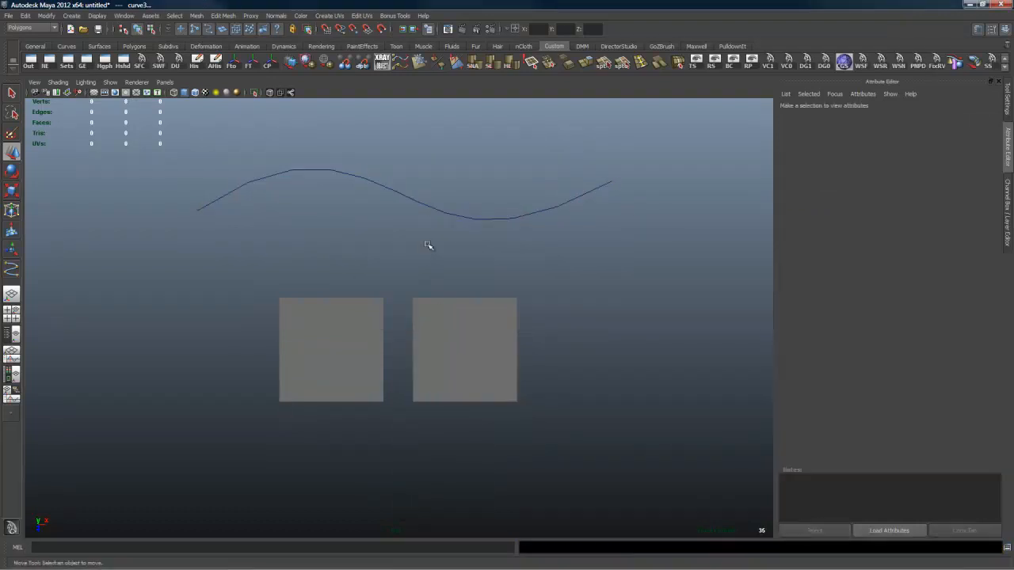
Select each of the two detached curve pieces and compare their Min Max Value and spans.
click(359, 192)
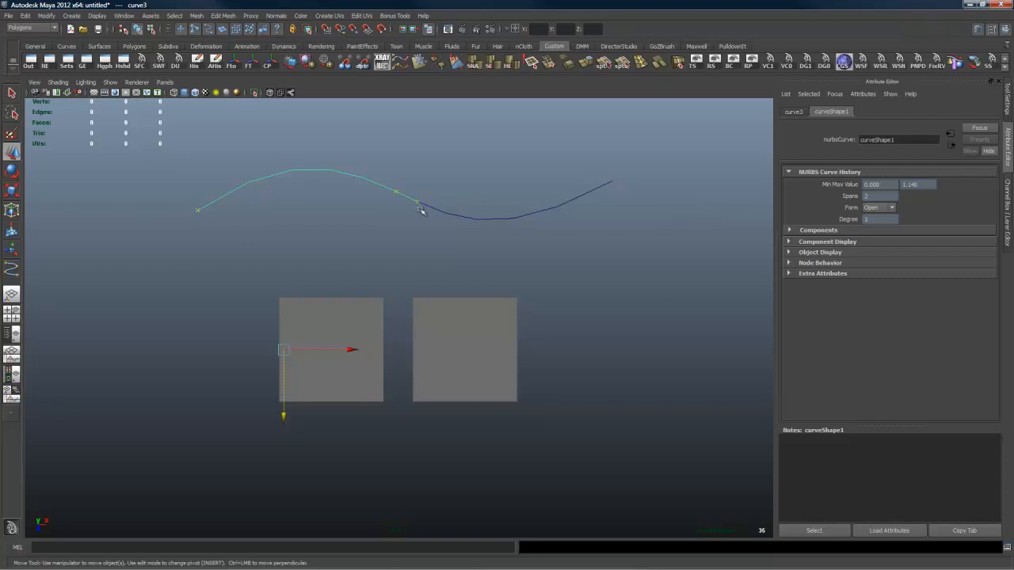
click(502, 220)
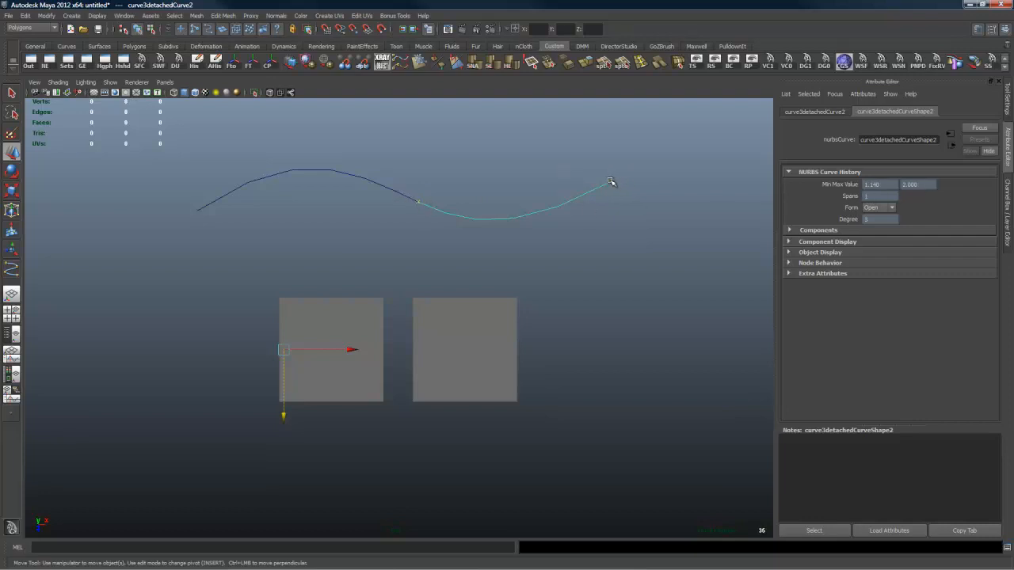
drag(364, 161, 291, 245)
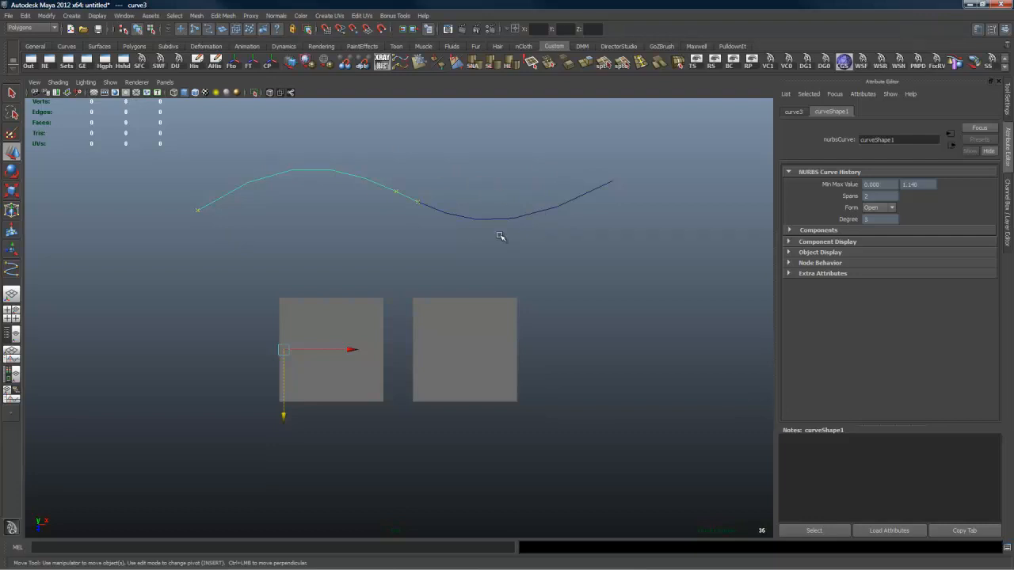
Select the two detached curve pieces and the two NURBS planes in turn to compare their parameter ranges and spans, ending on the left curve piece.
drag(495, 181, 511, 245)
drag(366, 165, 323, 229)
drag(489, 189, 493, 242)
drag(371, 166, 349, 226)
click(358, 329)
click(451, 334)
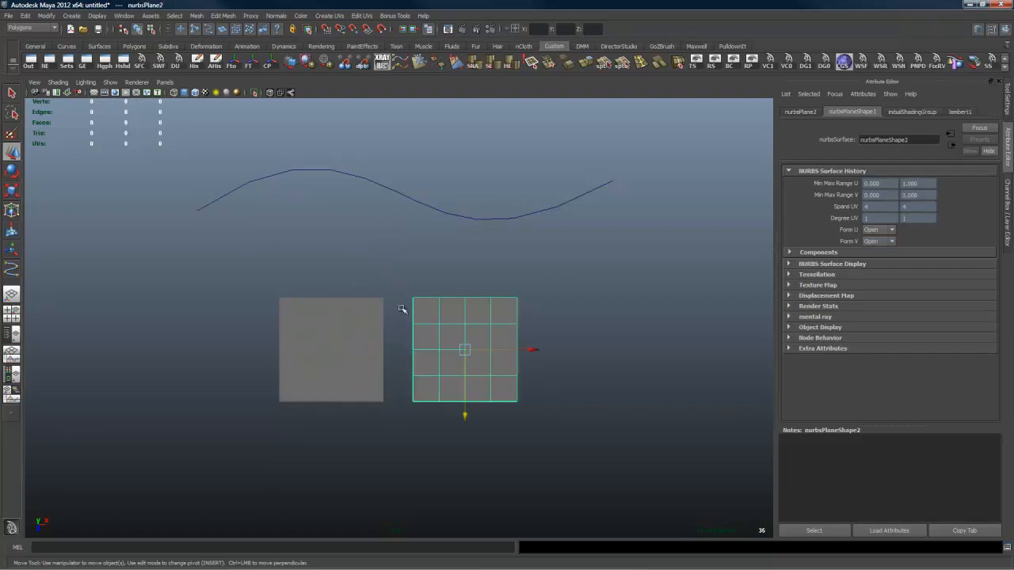
key(ctrl+z)
key(ctrl+z)
key(ctrl+z)
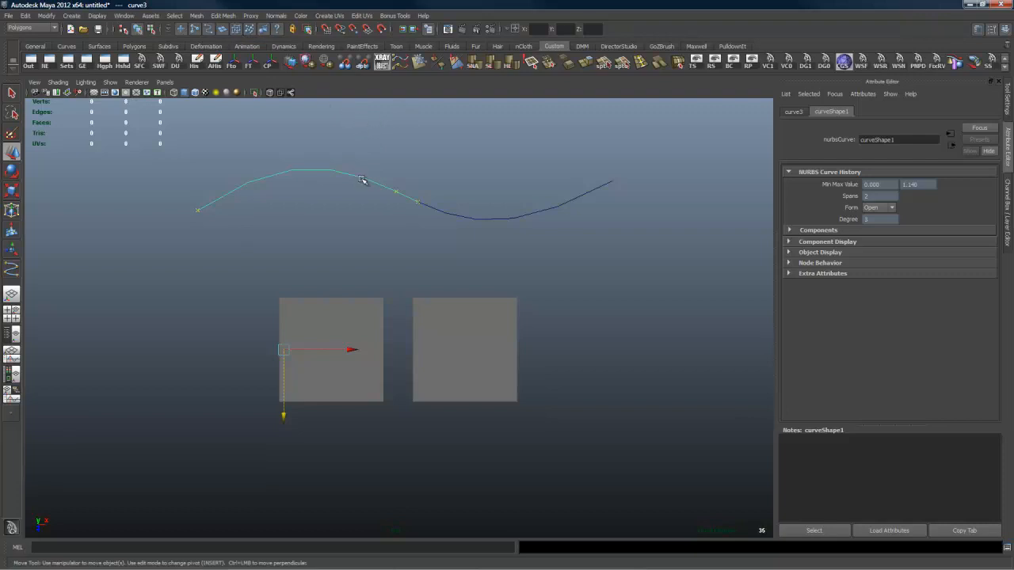
Turn on the display of NURBS CVs for the left detached curve piece.
key(space)
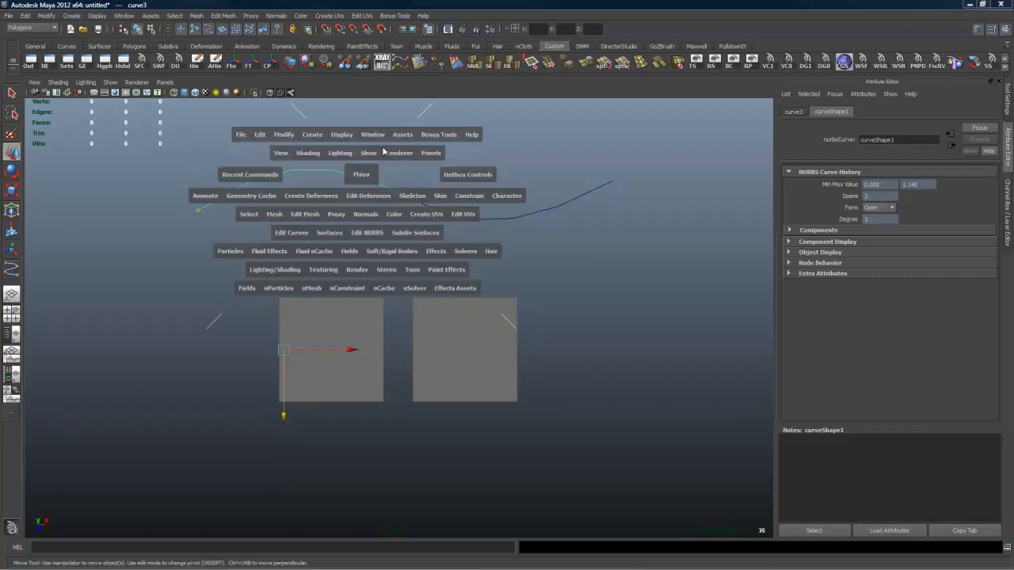
drag(346, 136, 423, 251)
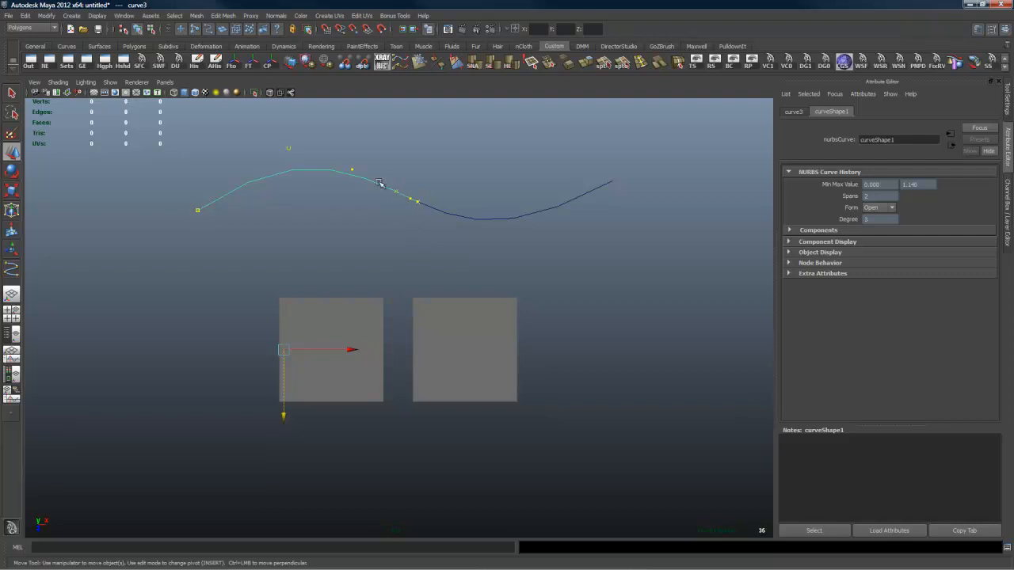
Open the Rebuild Curve options and review the Uniform rebuild type, the 0 to #Spans parameter range and the Keep CVs setting.
key(space)
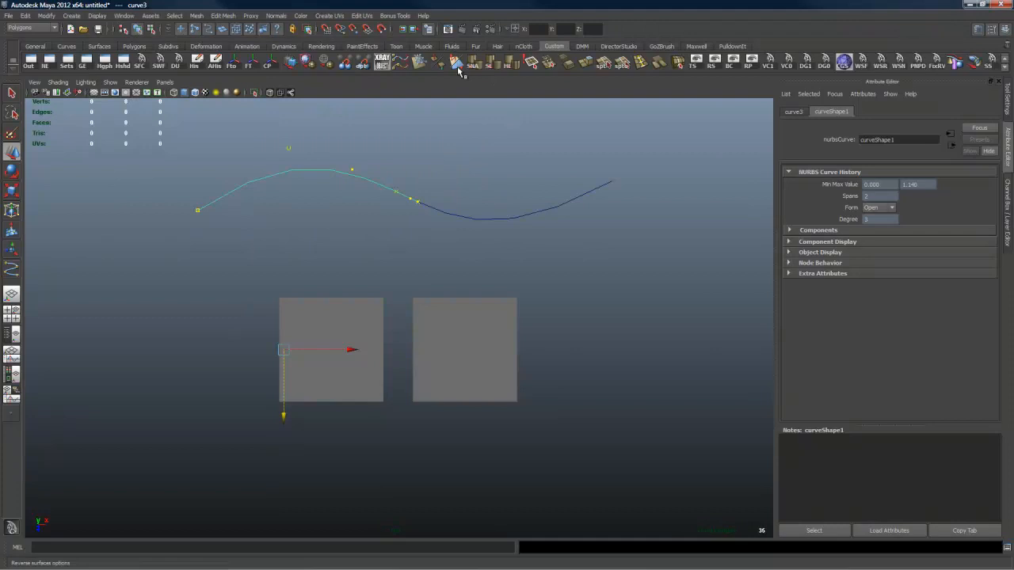
click(400, 63)
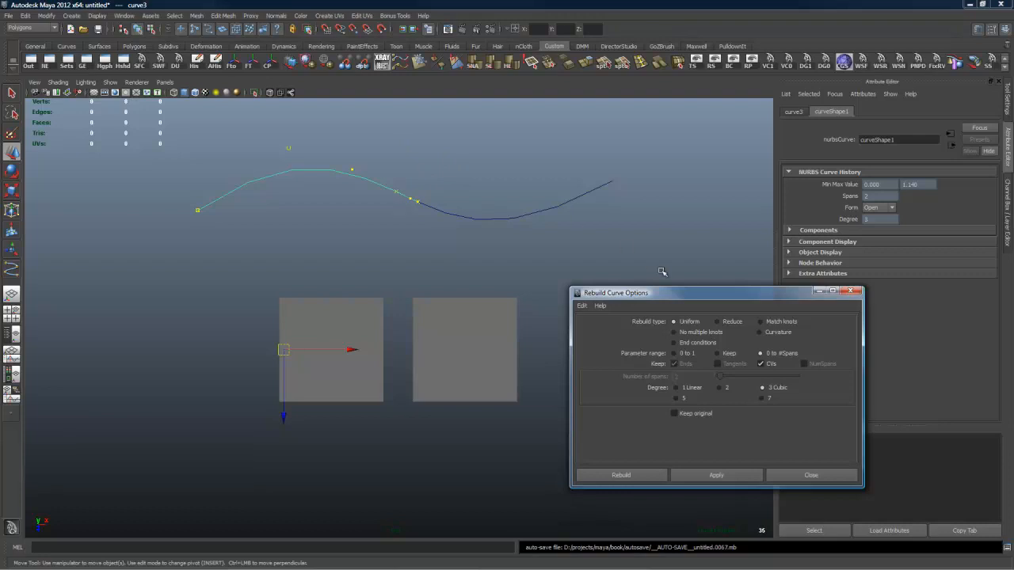
drag(686, 299, 602, 159)
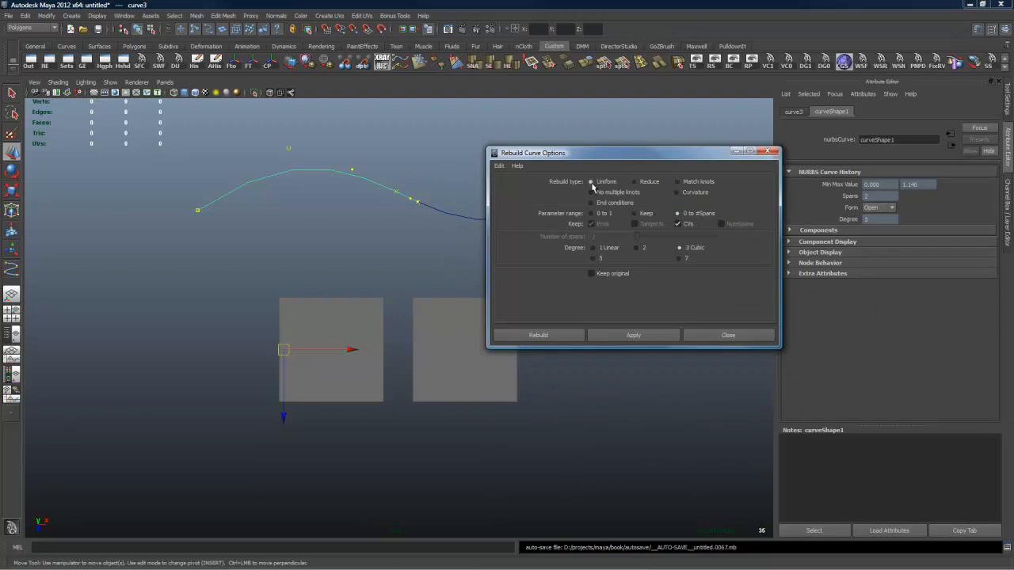
drag(625, 154, 712, 112)
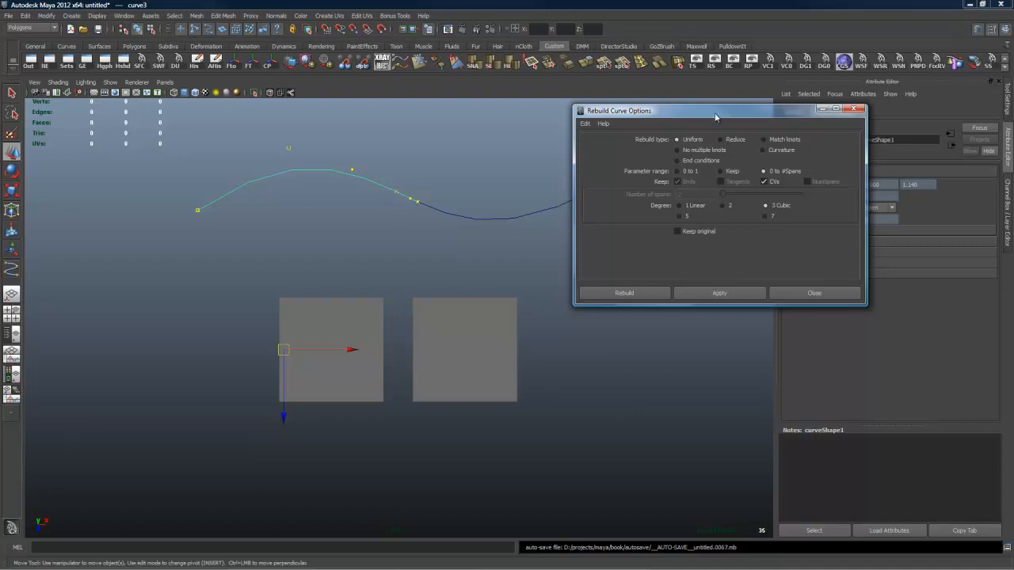
drag(719, 114, 771, 114)
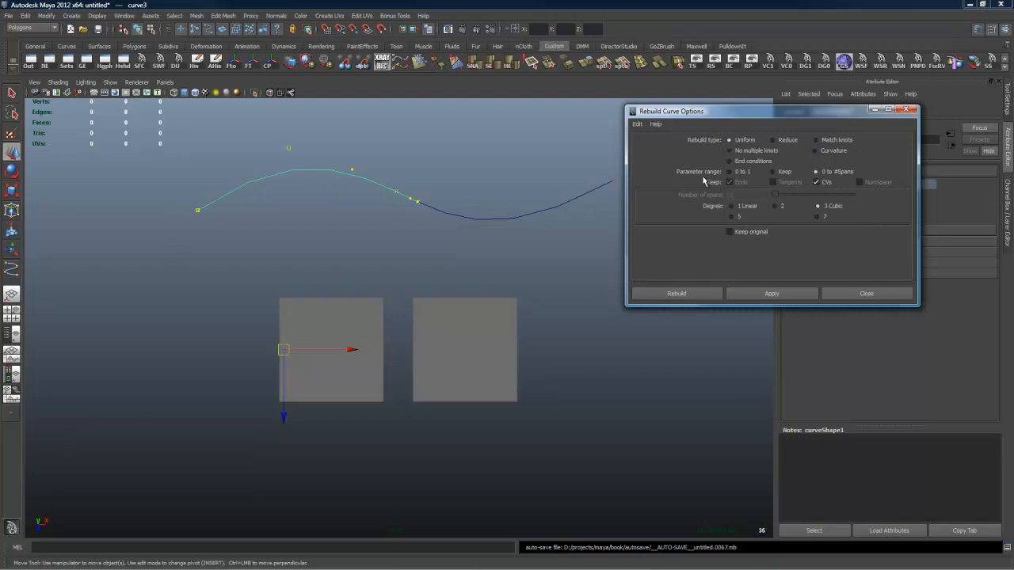
drag(730, 119, 733, 110)
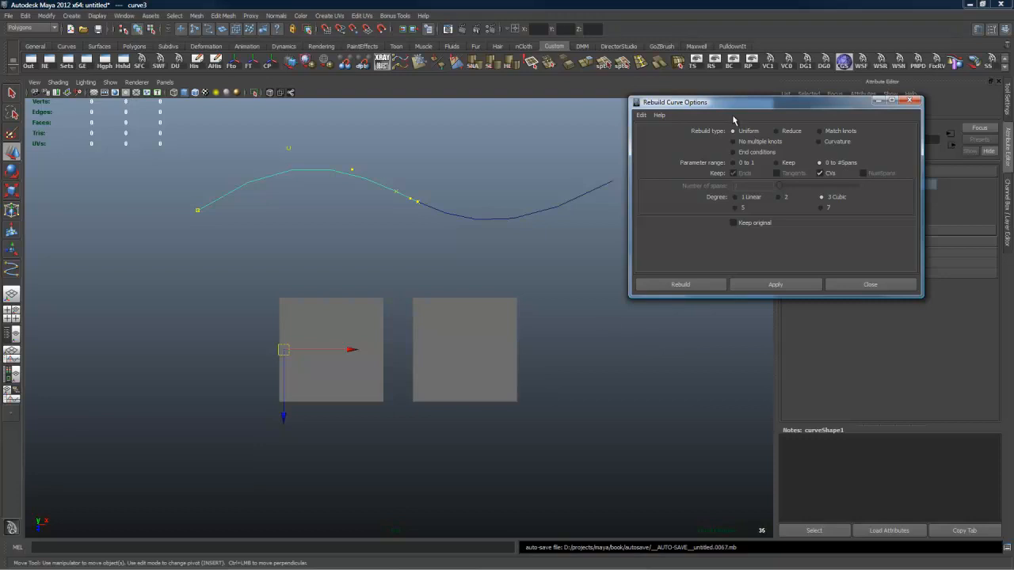
drag(738, 109, 715, 87)
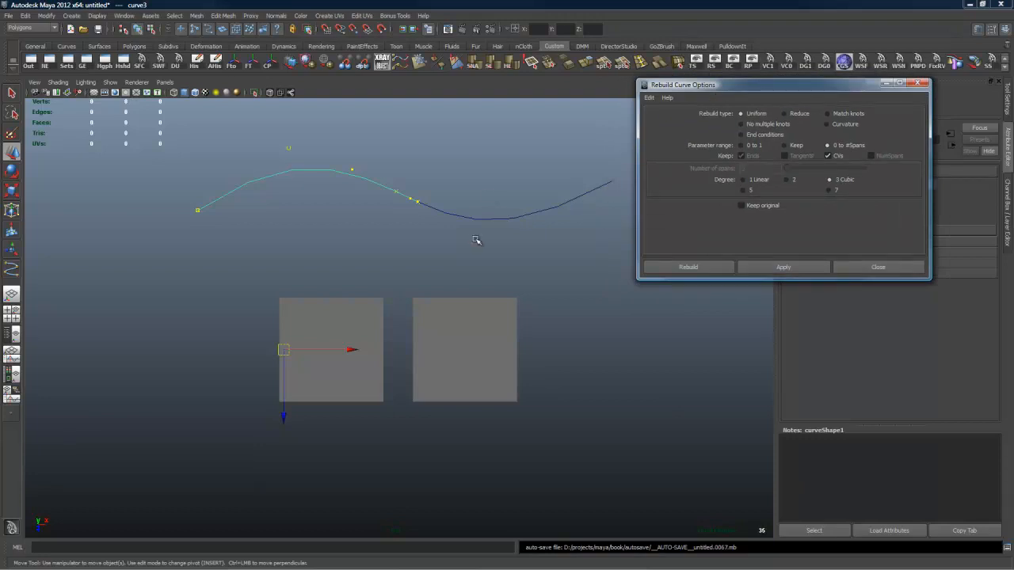
Select the right and left curve pieces in turn and examine the left piece's CVs, edit points and Min Max Value.
drag(501, 231, 501, 232)
drag(379, 159, 367, 200)
drag(505, 194, 513, 237)
drag(388, 155, 354, 225)
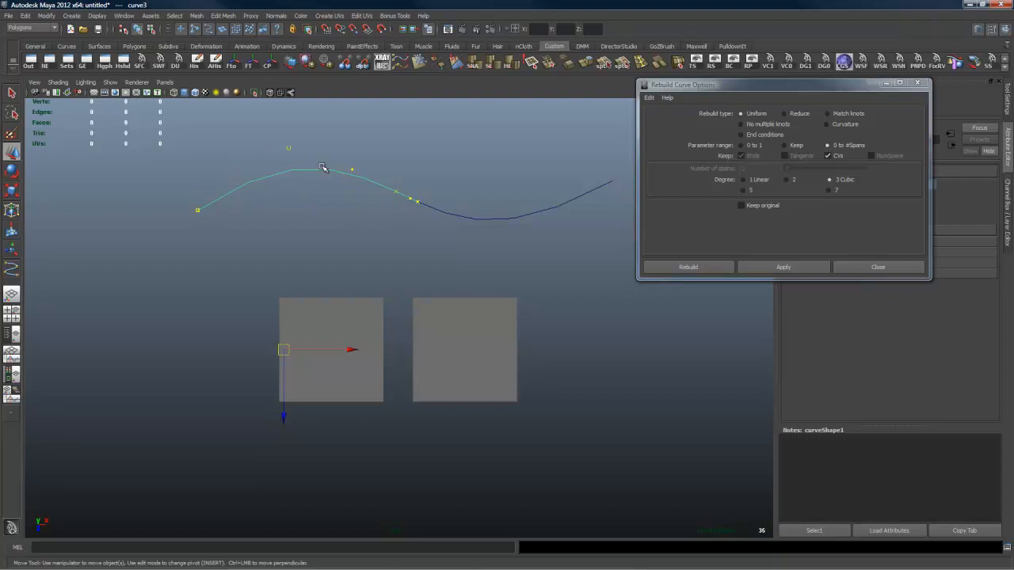
click(352, 170)
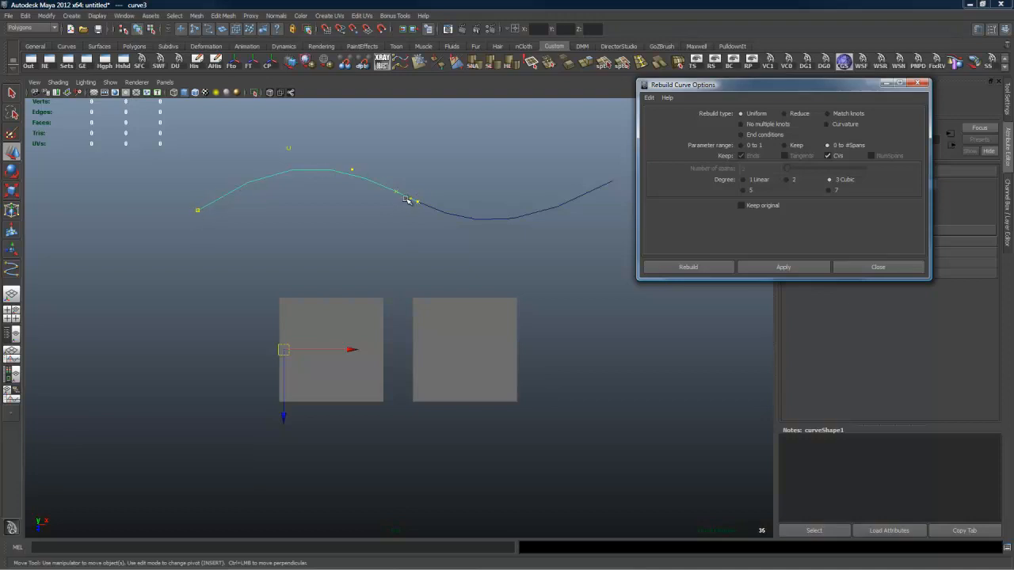
drag(852, 88, 761, 285)
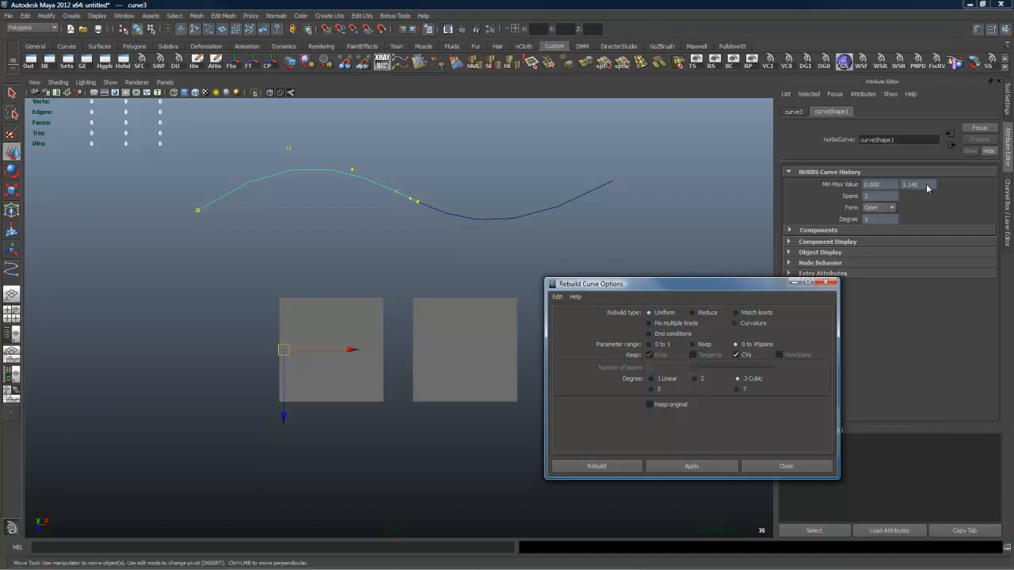
Try a Uniform rebuild on the left curve piece and undo it, stepping back to compare the original edit point position.
drag(749, 285, 696, 230)
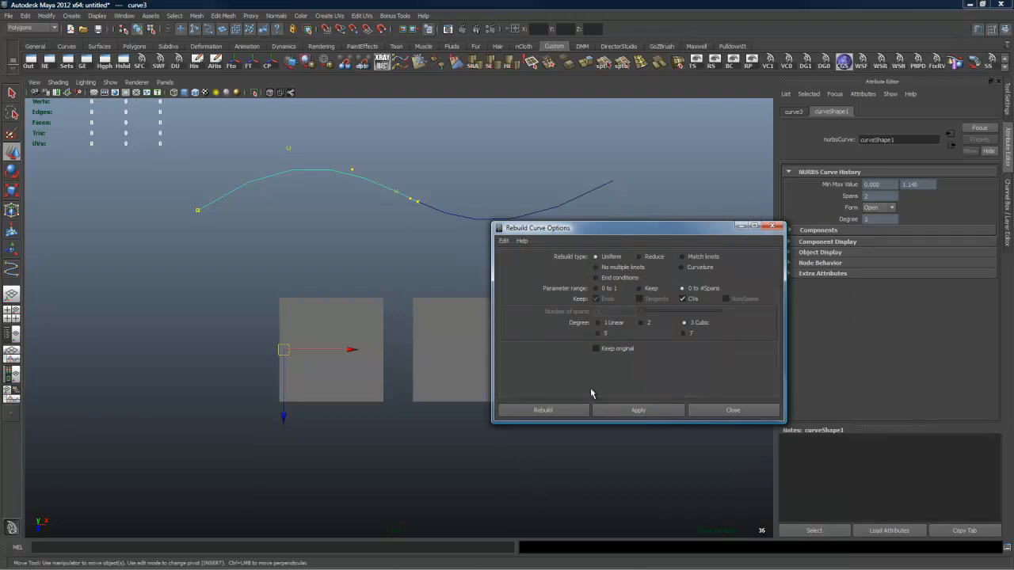
click(626, 413)
key(ctrl+z)
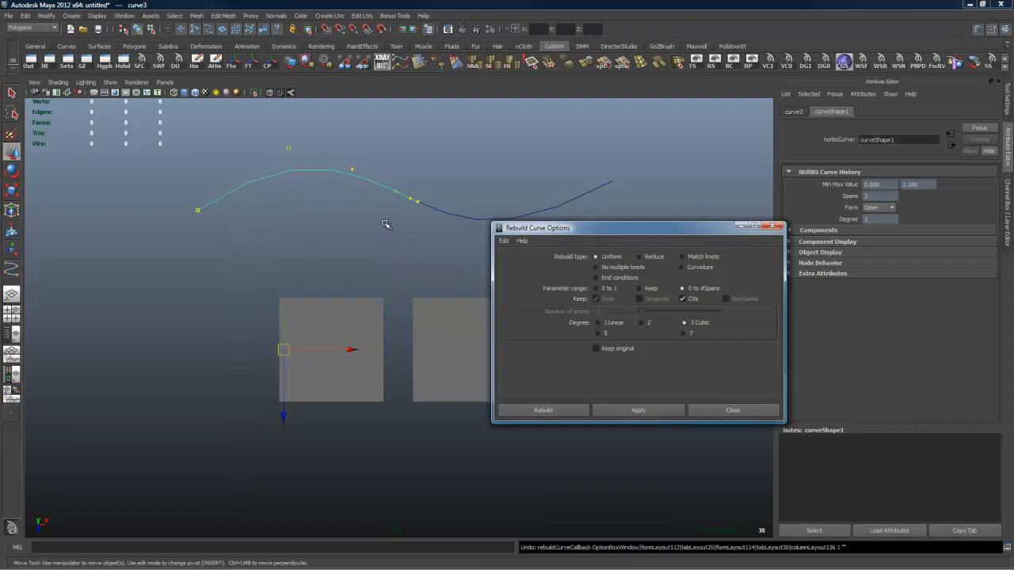
key(ctrl+z)
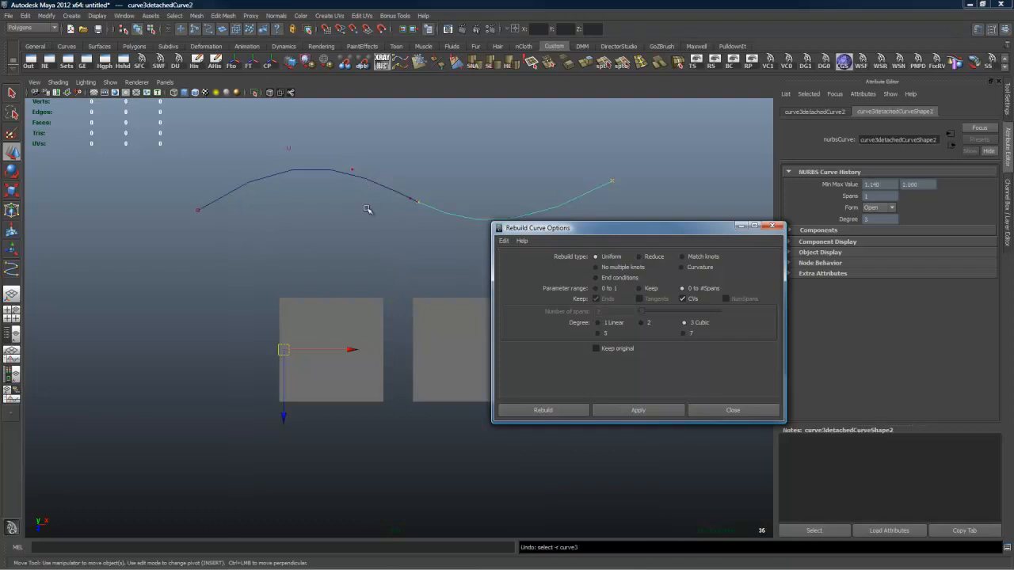
key(ctrl+z)
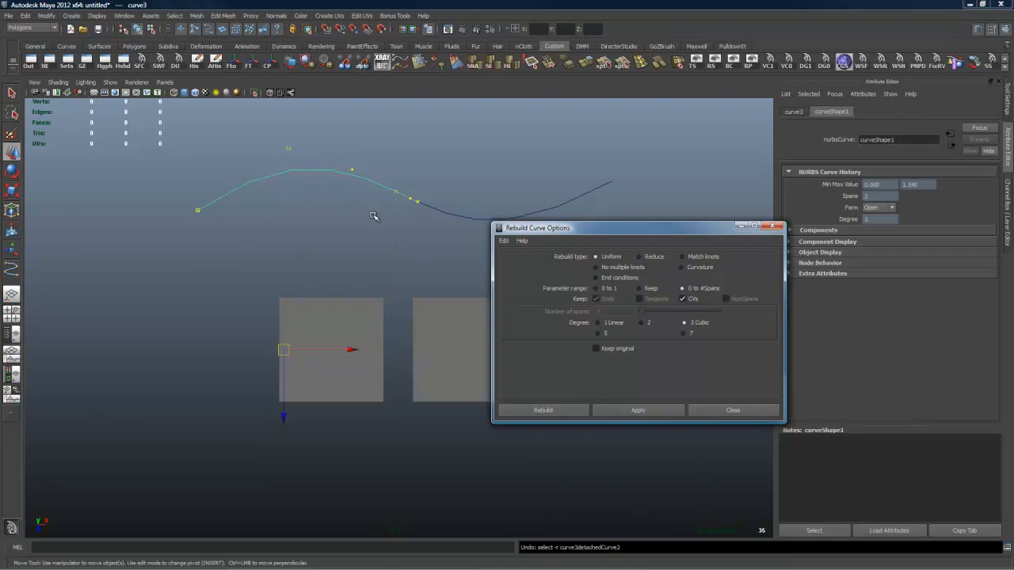
Rebuild the left curve piece as Uniform, 0 to #Spans, keeping CVs, degree 3 Cubic, and check its Min Max Value.
click(641, 413)
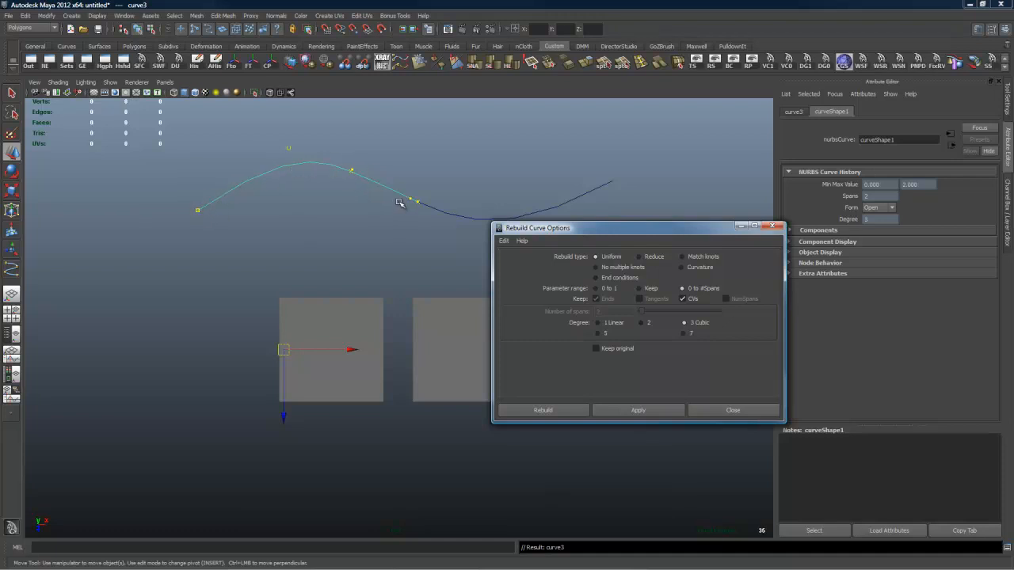
click(880, 184)
click(923, 188)
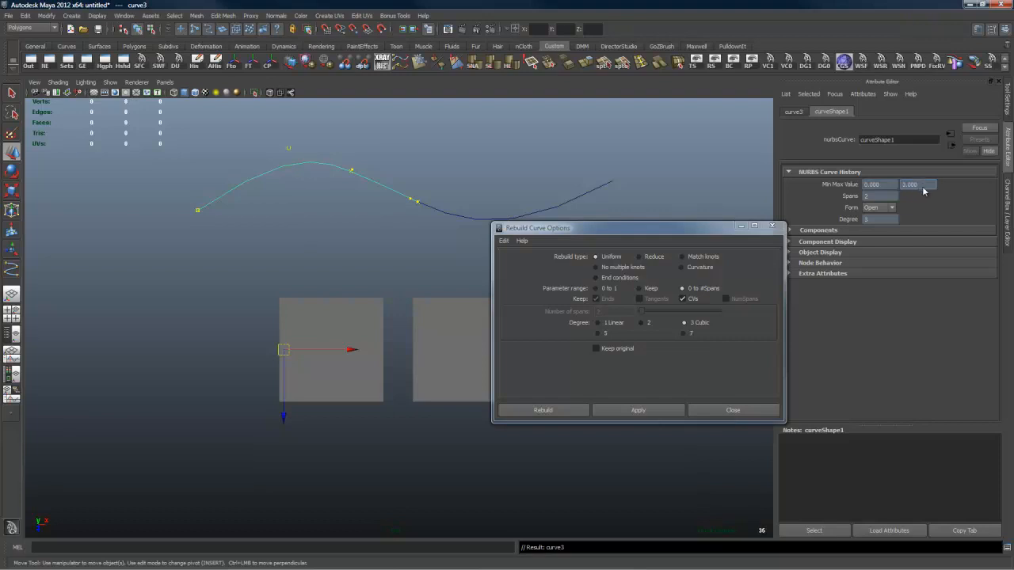
key(Tab)
Select the right curve piece and check its Min Max Value and spans, keeping the rebuild options clear of the view.
drag(681, 229, 669, 314)
click(519, 214)
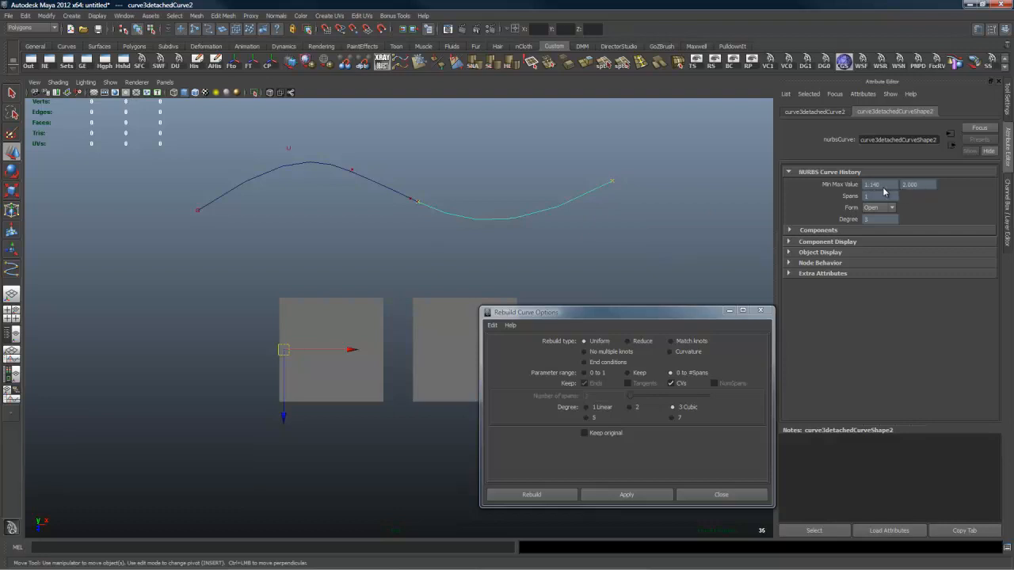
drag(618, 314, 598, 251)
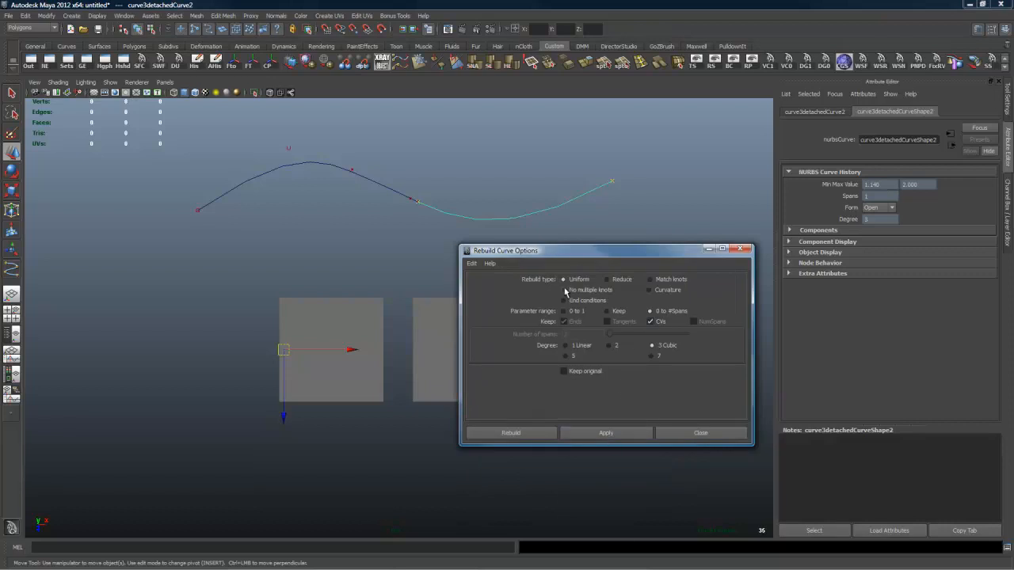
Try the Uniform rebuild on the right curve piece and undo it.
click(615, 433)
key(ctrl+z)
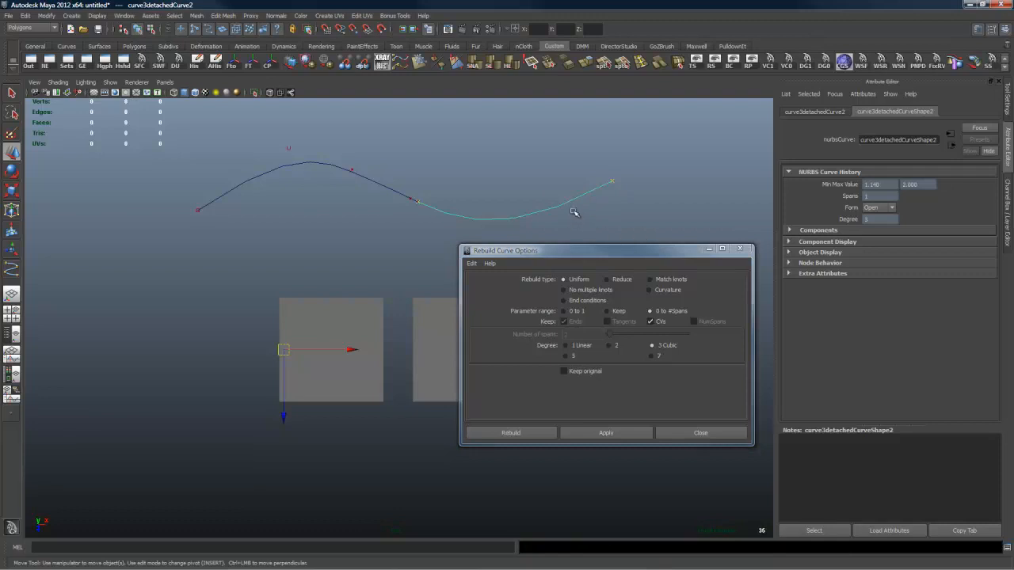
Turn on the display of NURBS CVs for the right curve piece and uncover the curve to inspect them.
key(space)
click(550, 107)
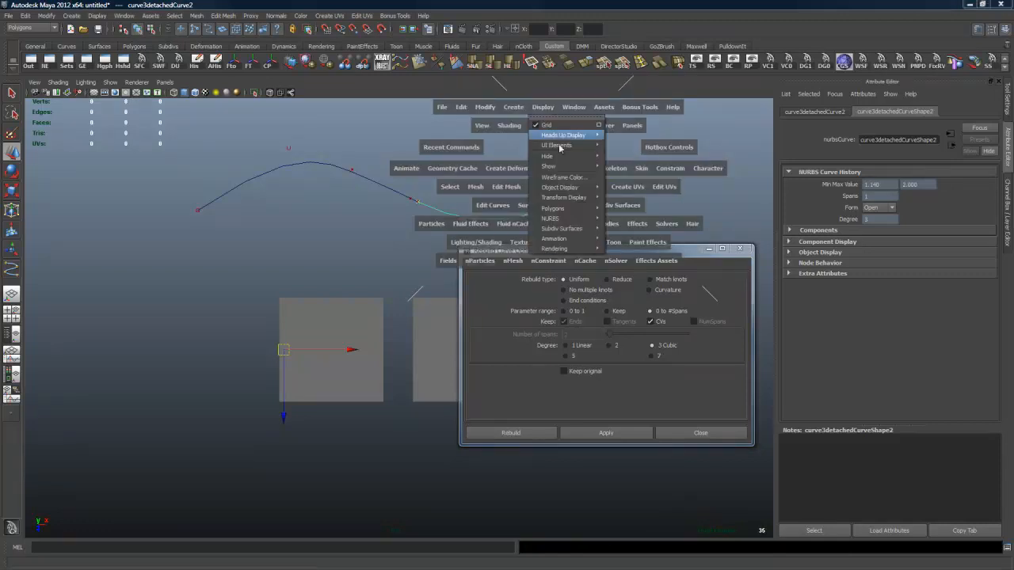
mouse_move(565, 219)
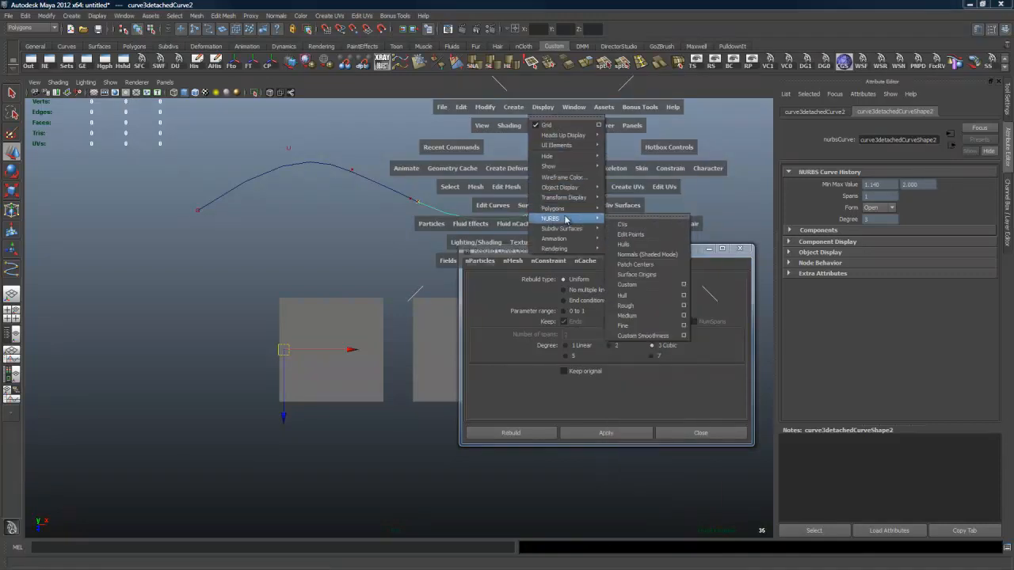
click(643, 225)
drag(598, 257, 603, 350)
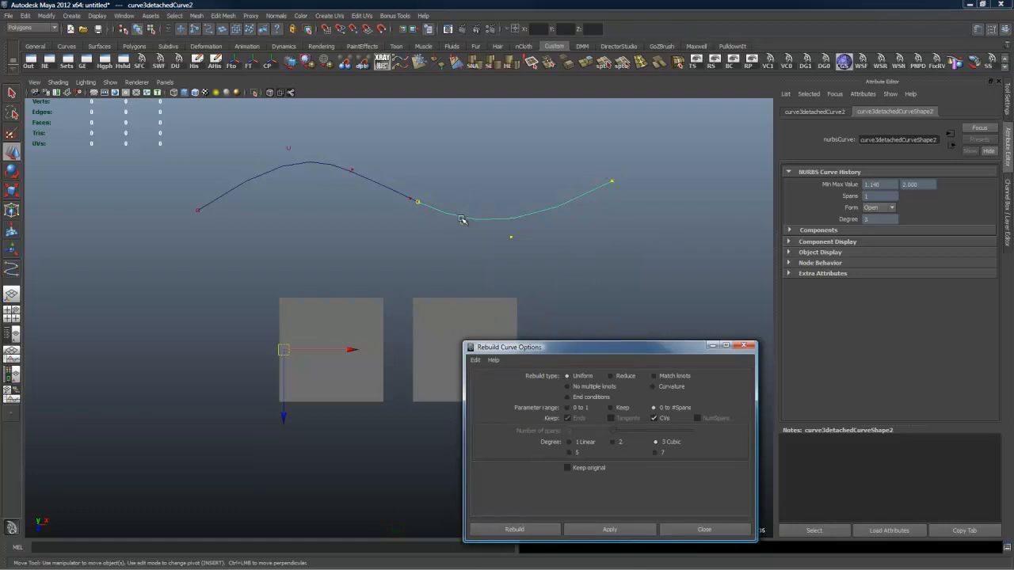
Rebuild the right curve piece as Uniform with the 0 to #Spans parameter range, keeping CVs, degree 3 Cubic.
drag(596, 349, 576, 274)
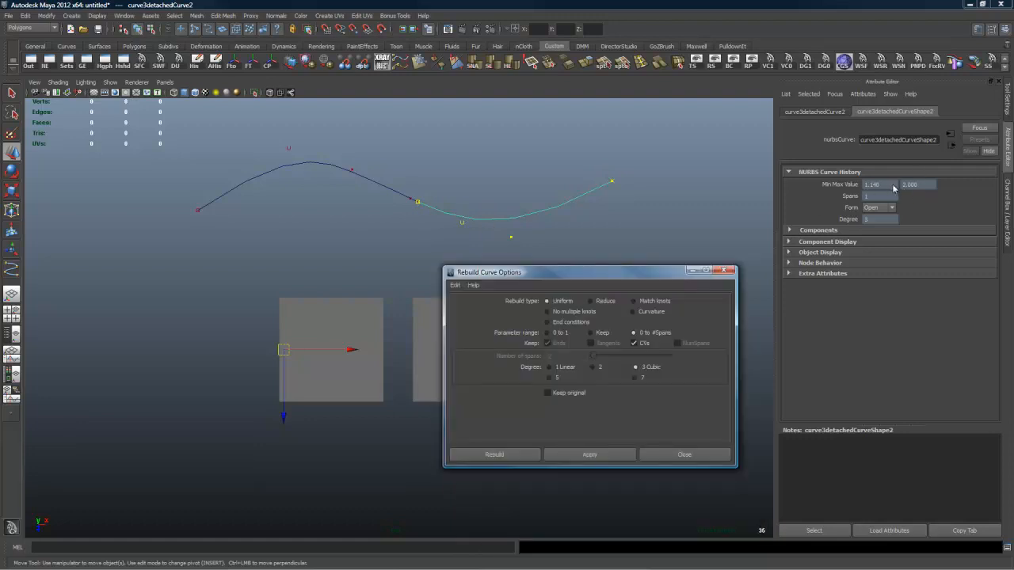
click(612, 456)
Select the two rebuilt curve pieces in turn and compare their Min Max Value and spans.
click(376, 179)
click(553, 212)
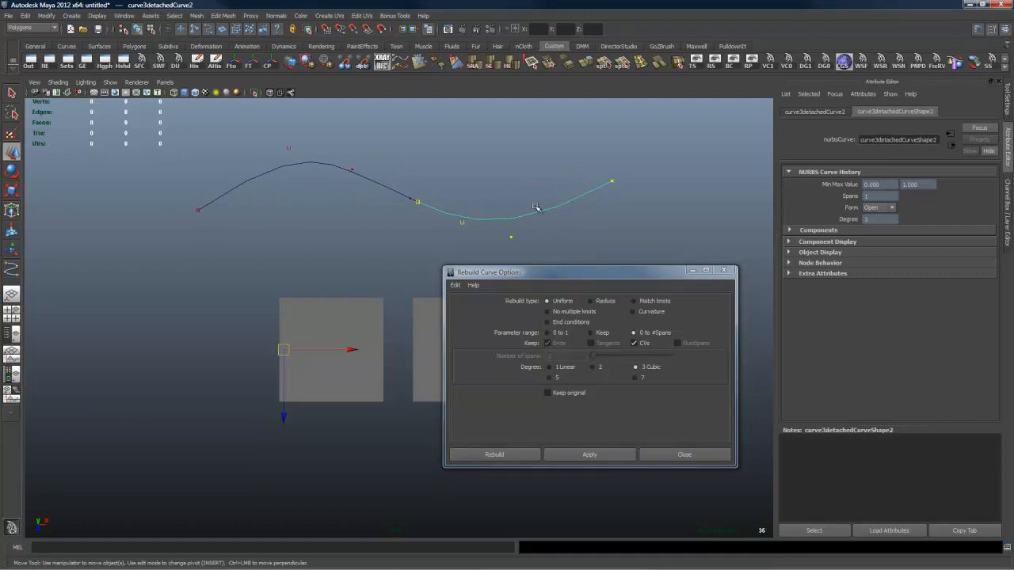
click(368, 181)
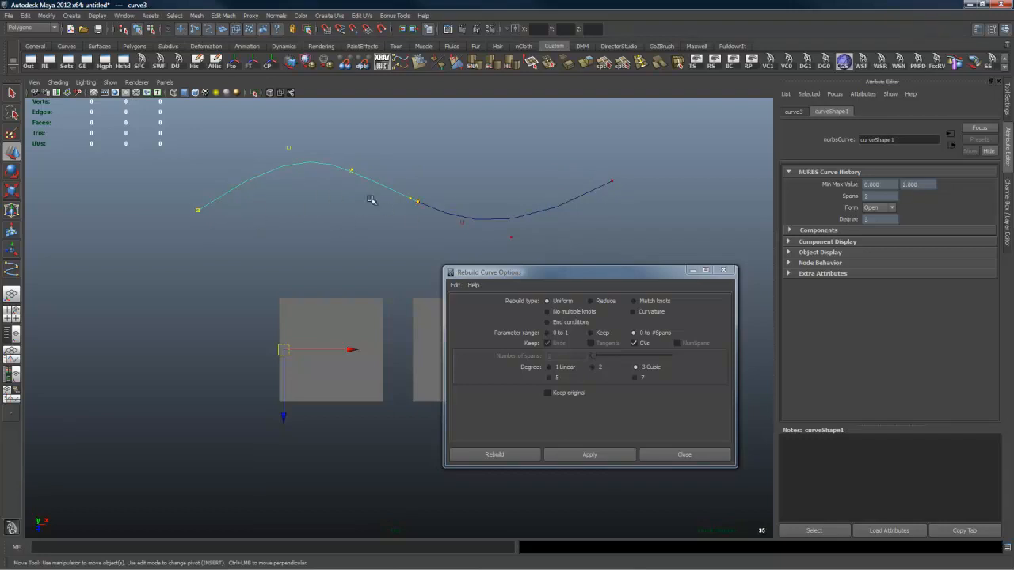
click(570, 202)
click(396, 192)
shift+click(349, 168)
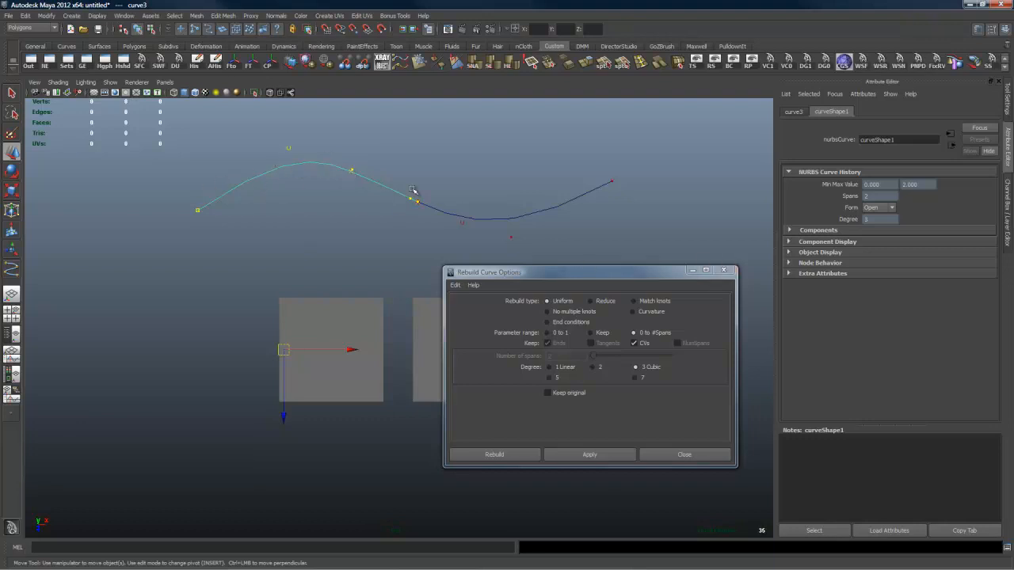
Pick a curve point at about parameter 0.25 on the left curve piece and insert a knot there.
right_click(300, 164)
click(299, 140)
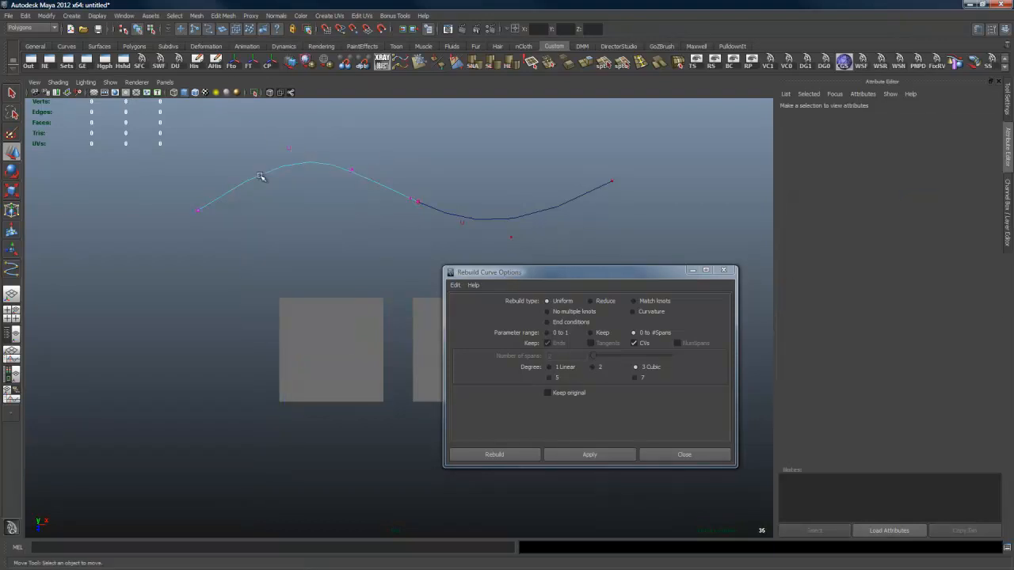
click(256, 175)
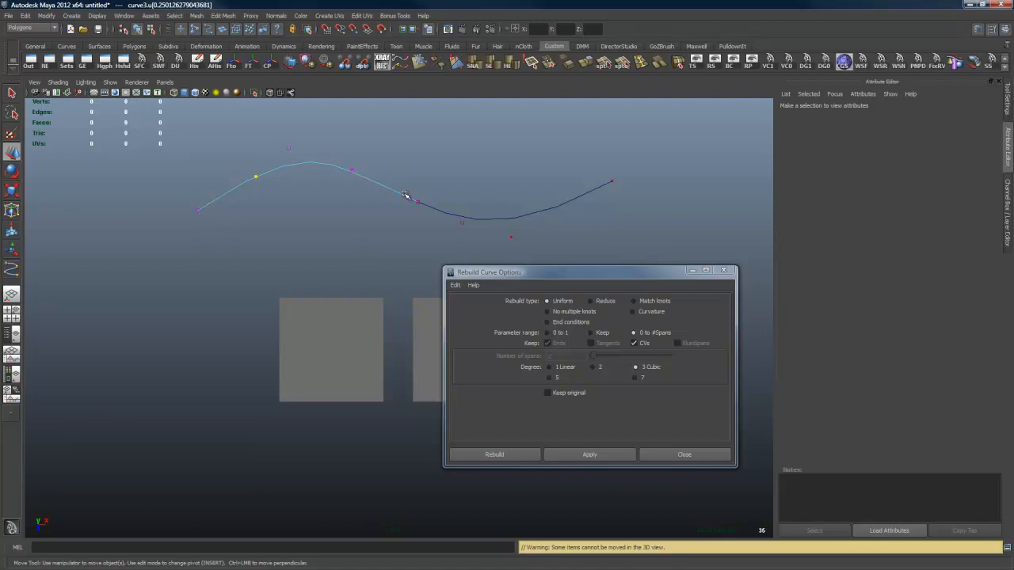
key(space)
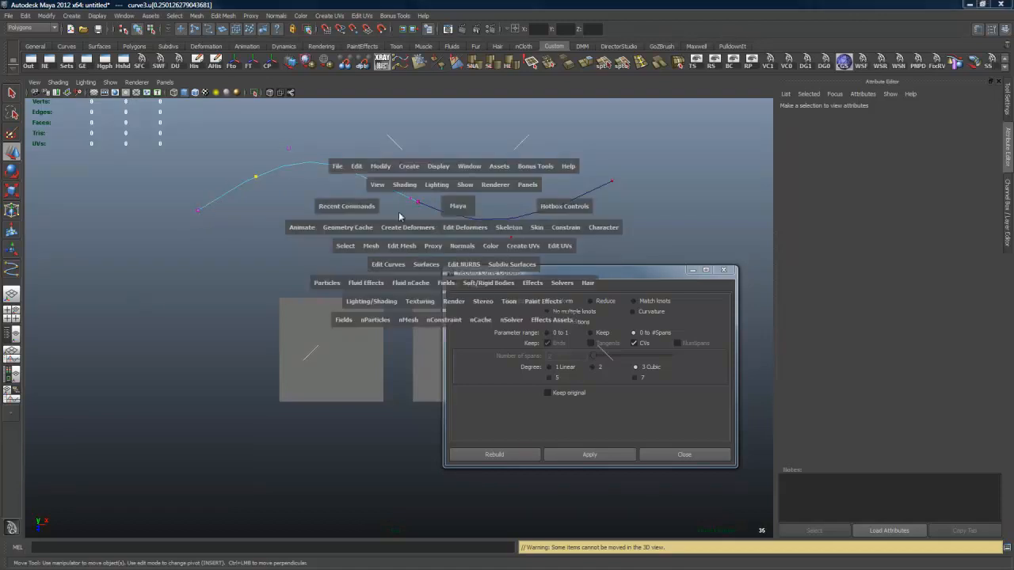
click(386, 266)
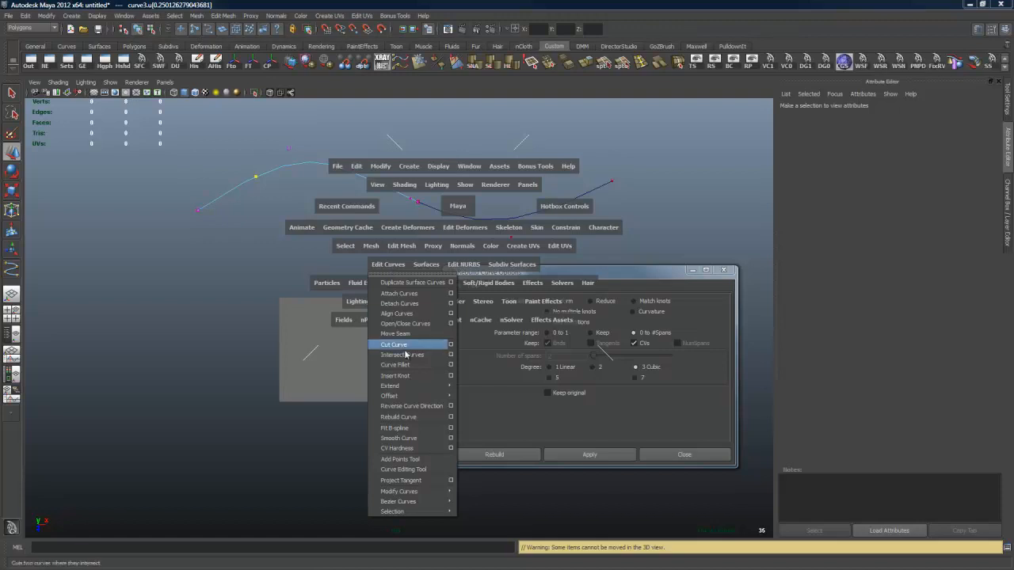
click(394, 375)
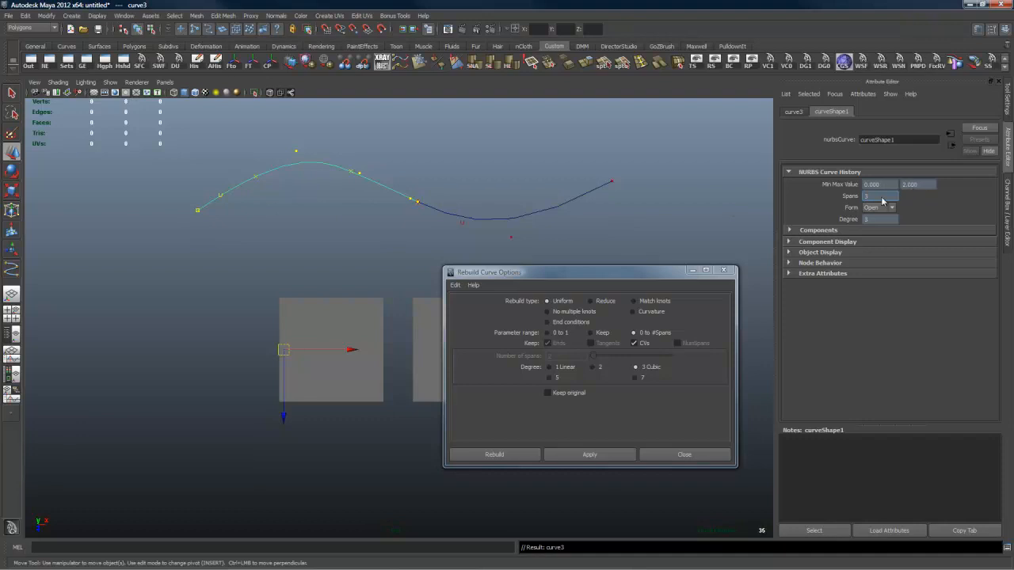
Try the Uniform rebuild on the left curve piece with its inserted knot, and undo it to compare the edit point spacing.
click(598, 457)
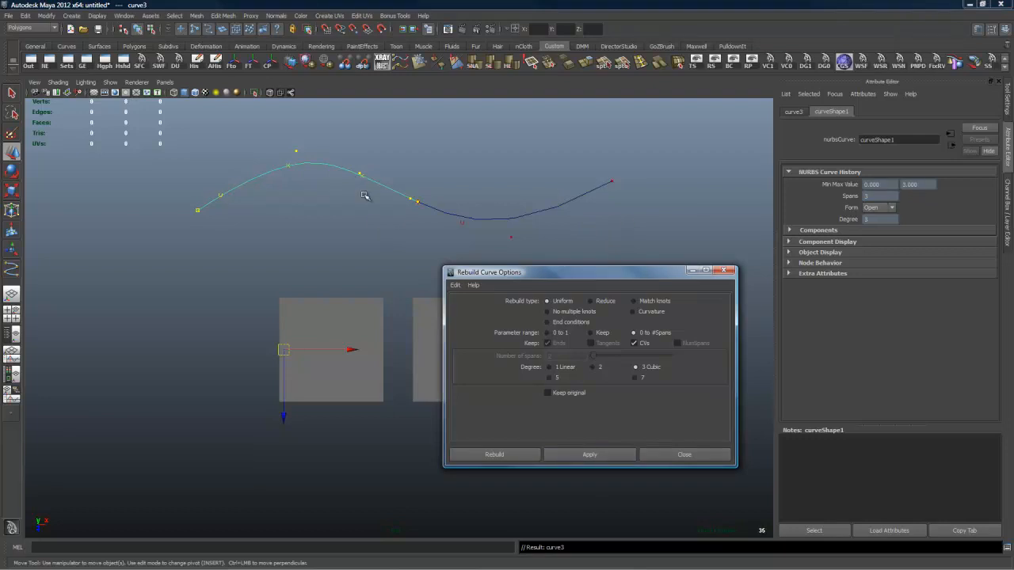
key(ctrl+z)
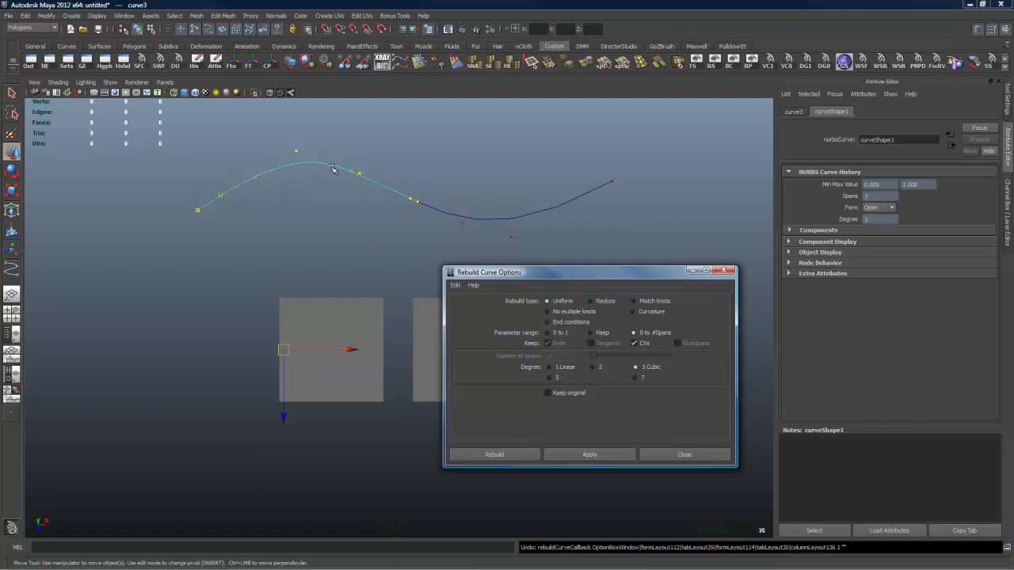
Rebuild the left curve piece as Uniform with the 0 to #Spans parameter range, and move the options window clear of the planes.
click(593, 456)
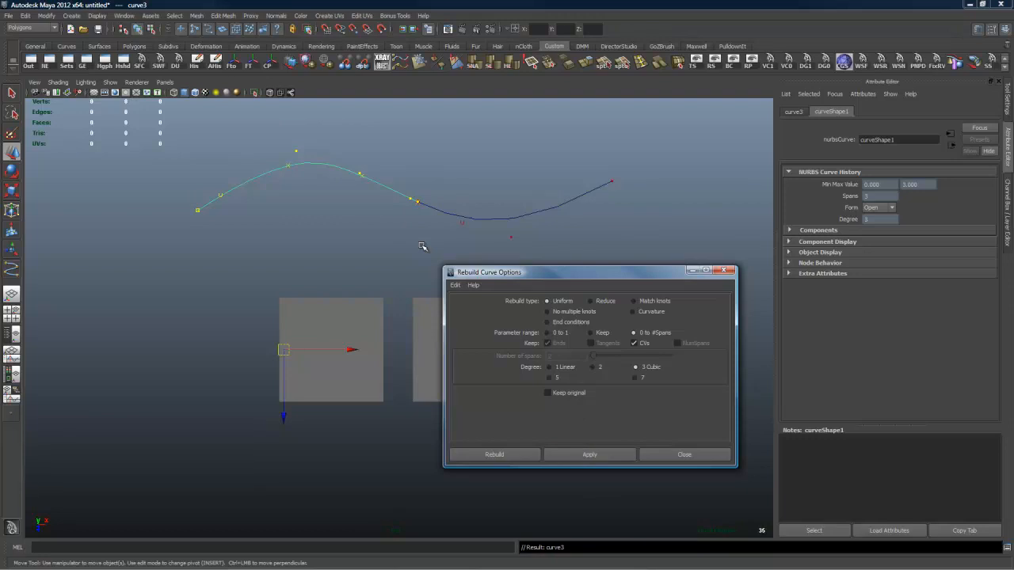
drag(648, 283, 532, 465)
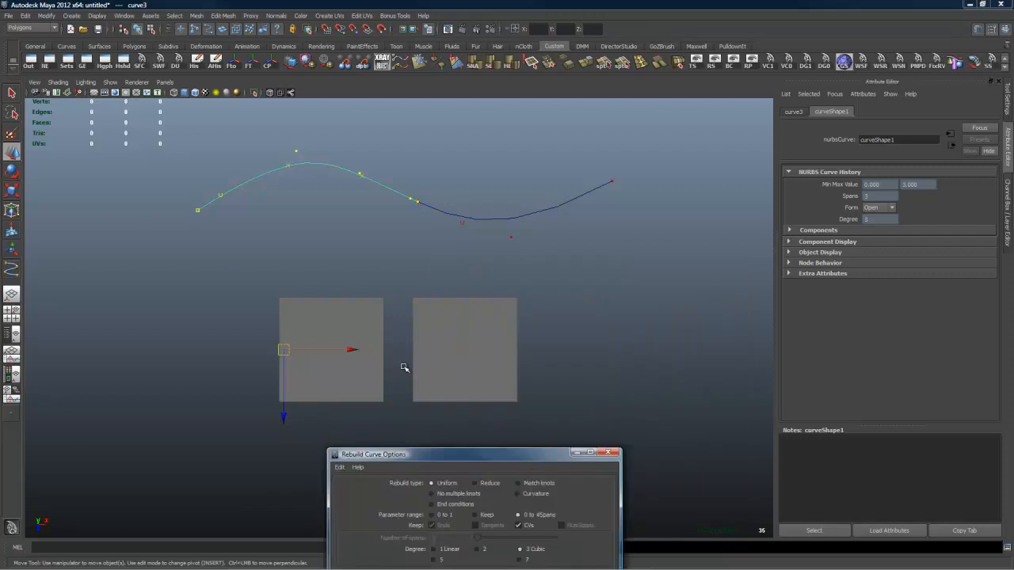
drag(511, 458, 542, 449)
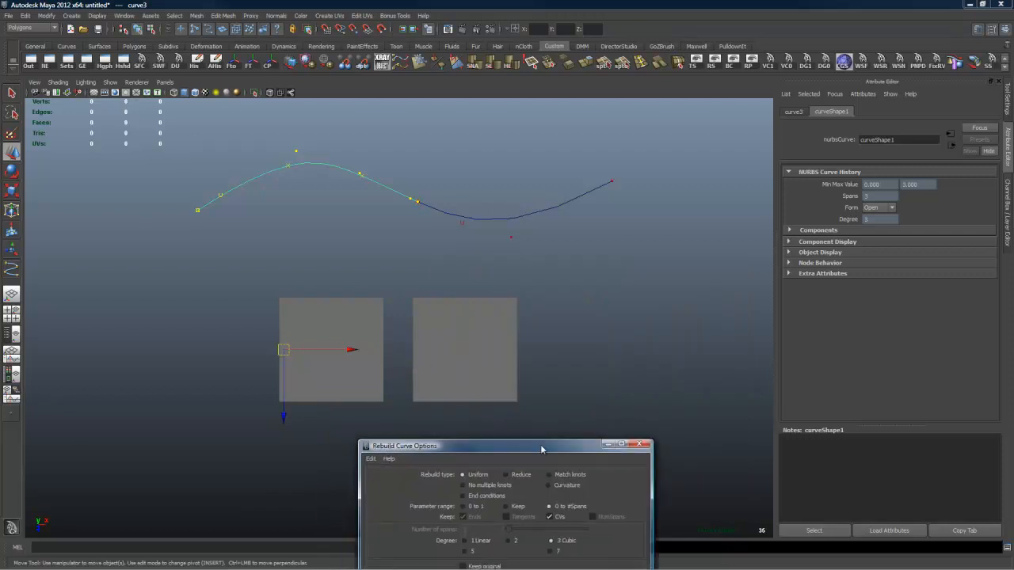
Select the NURBS planes together and individually to examine their Min Max Range U and V and spans, ending with nothing selected.
drag(365, 270, 440, 337)
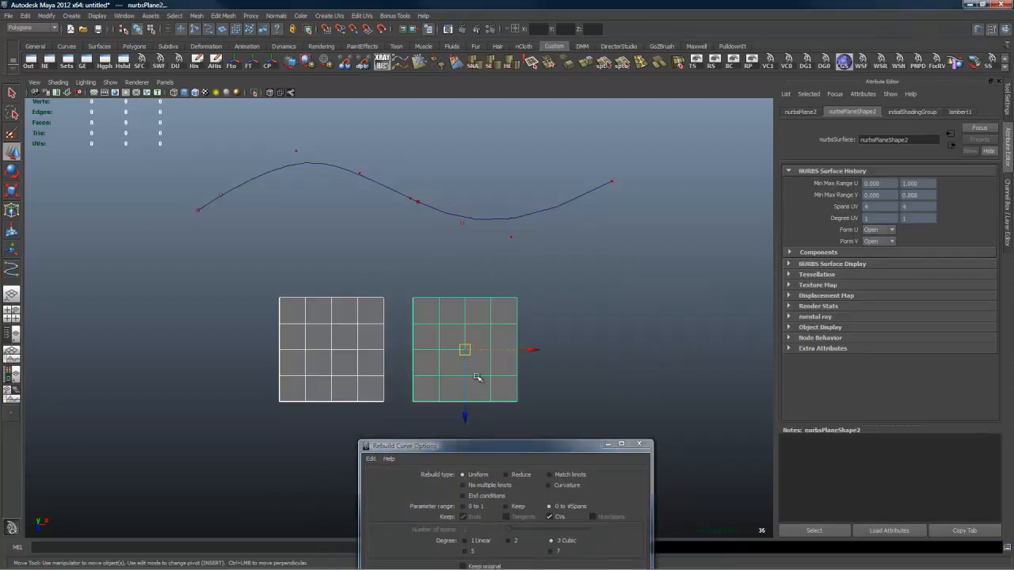
click(590, 328)
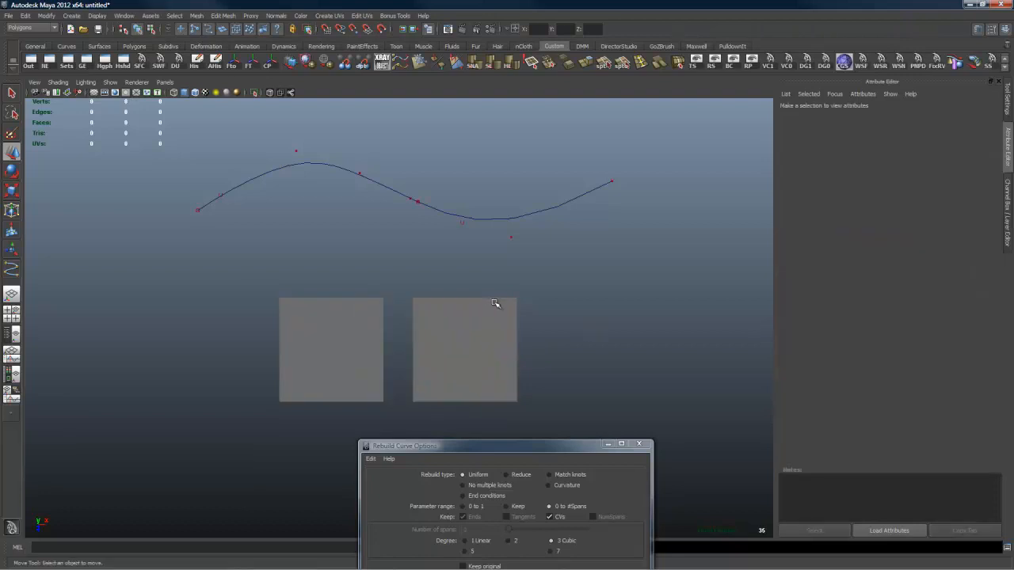
click(352, 333)
click(454, 339)
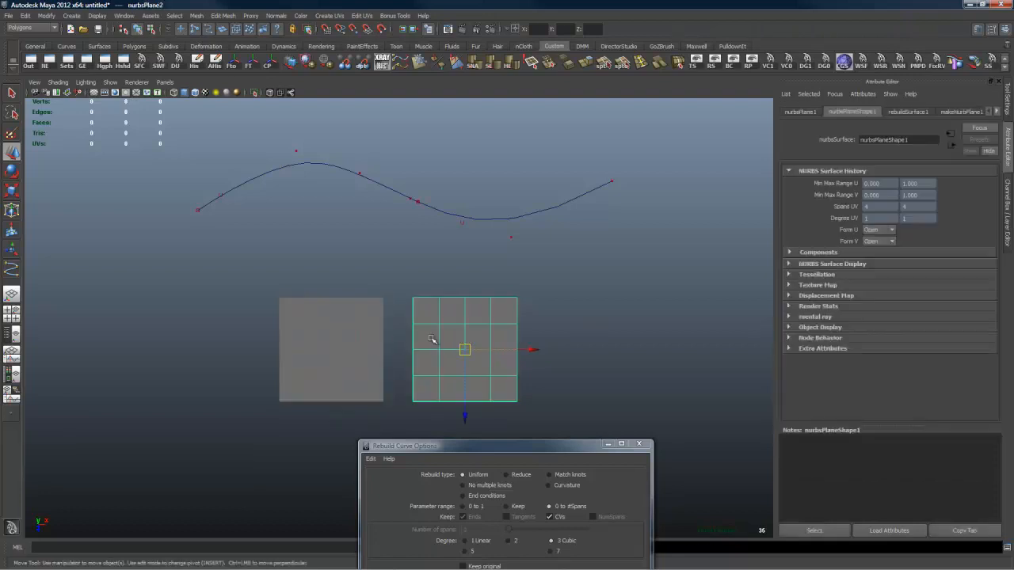
click(416, 270)
Compare the left plane's U and V parameter ranges with the right plane's, and close the Rebuild Curve options.
drag(536, 450, 800, 251)
drag(442, 285, 447, 311)
drag(346, 273, 361, 329)
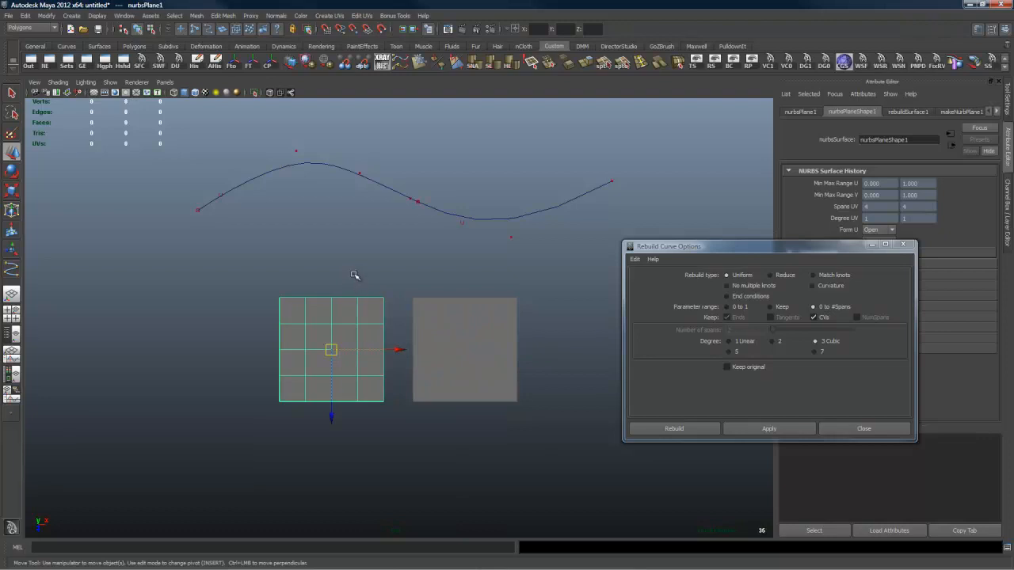
drag(482, 296, 487, 339)
click(375, 306)
click(363, 290)
click(377, 304)
click(472, 301)
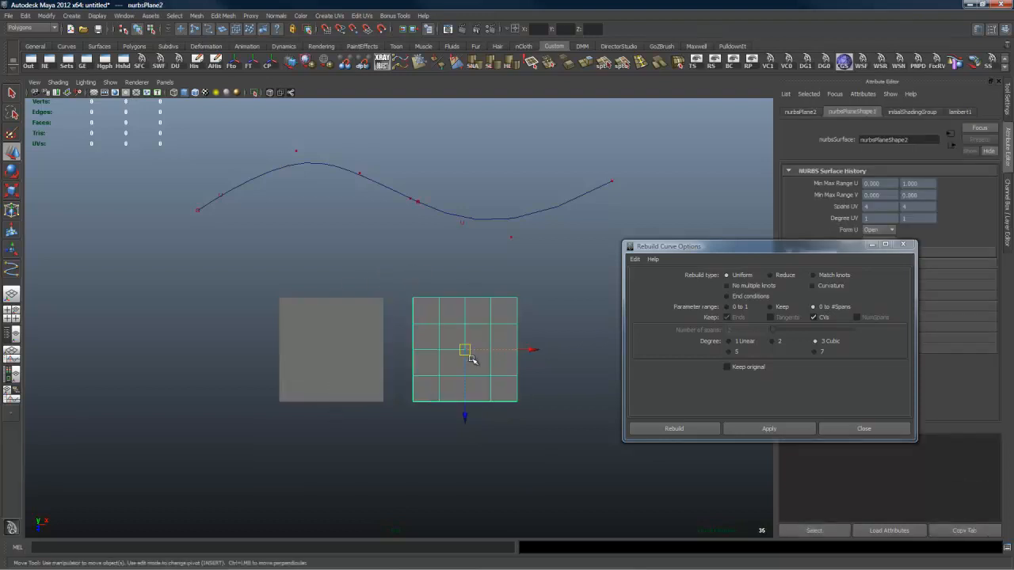
click(904, 246)
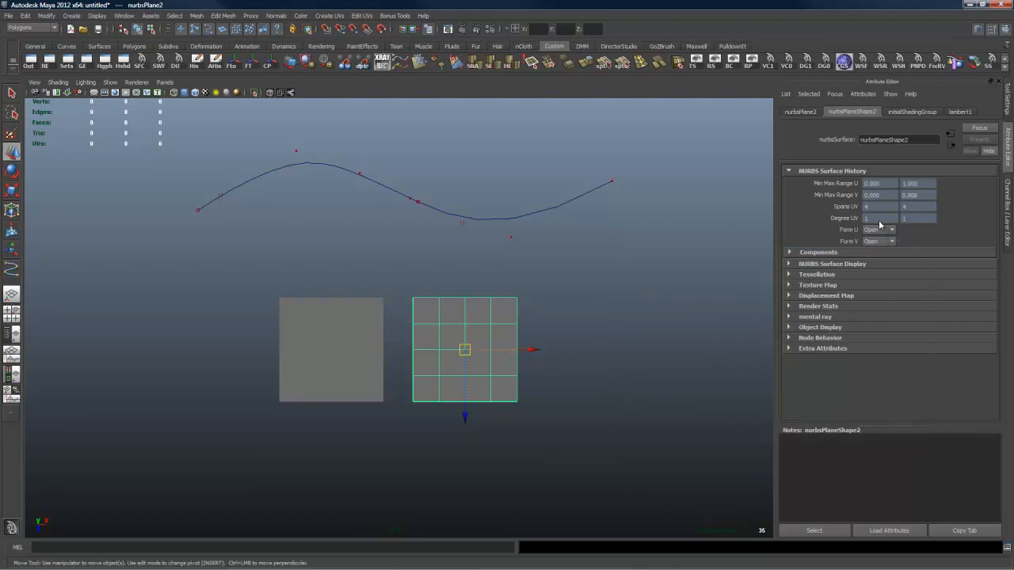
Open the Rebuild Surface options for the left plane and set the parameter range to 0 to #spans, keeping the planes unobstructed.
click(354, 350)
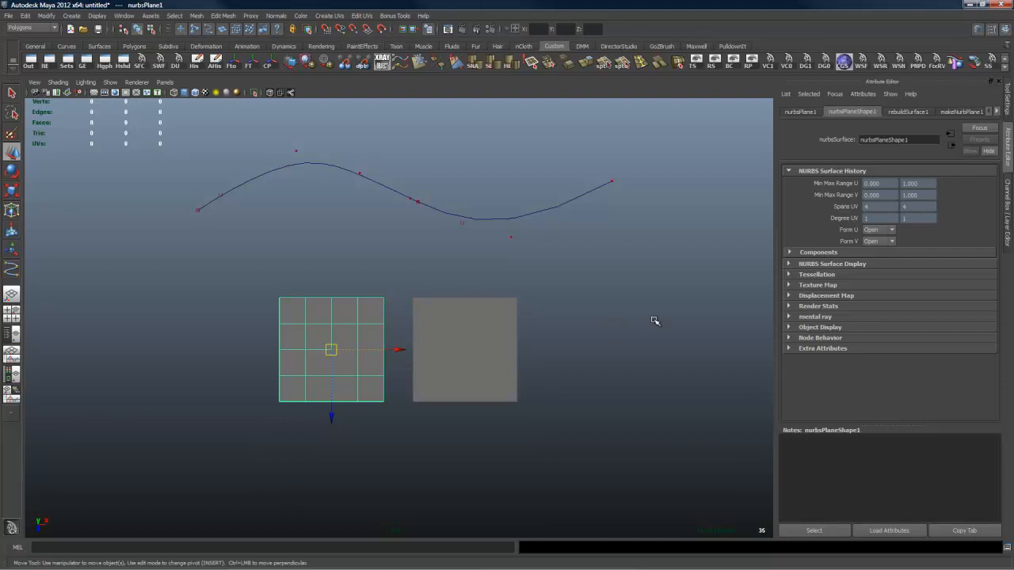
key(space)
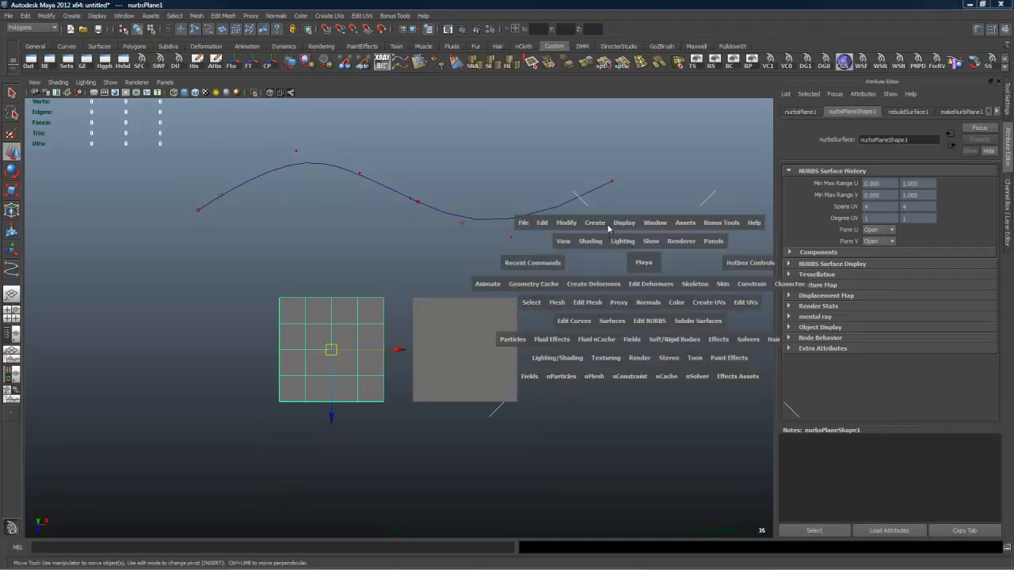
click(601, 226)
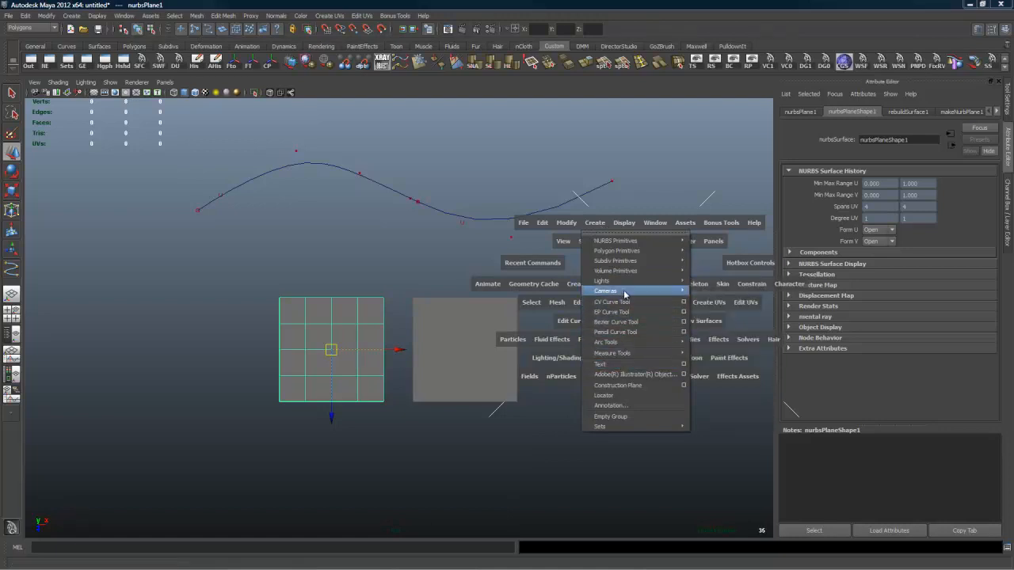
click(533, 148)
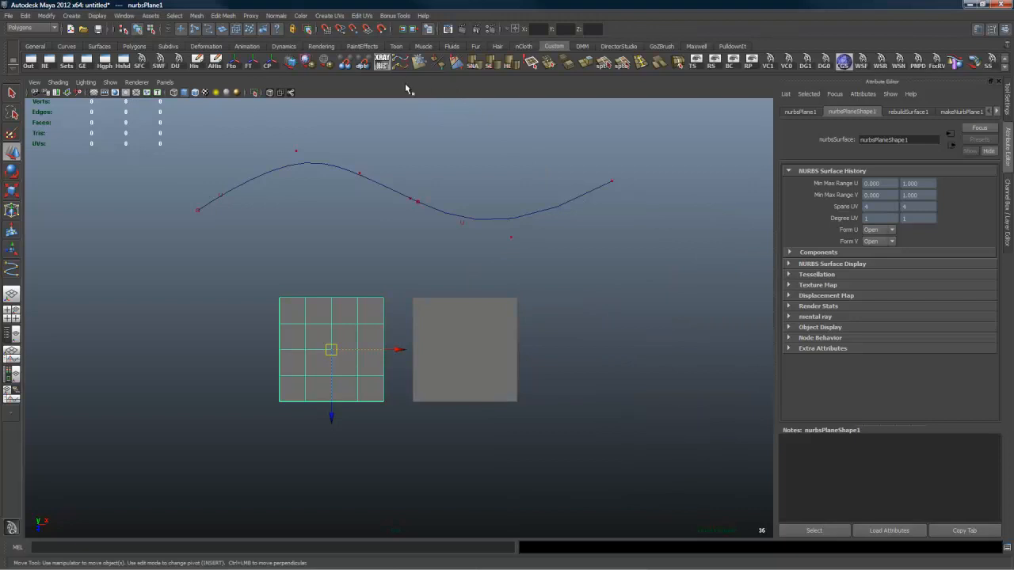
click(420, 63)
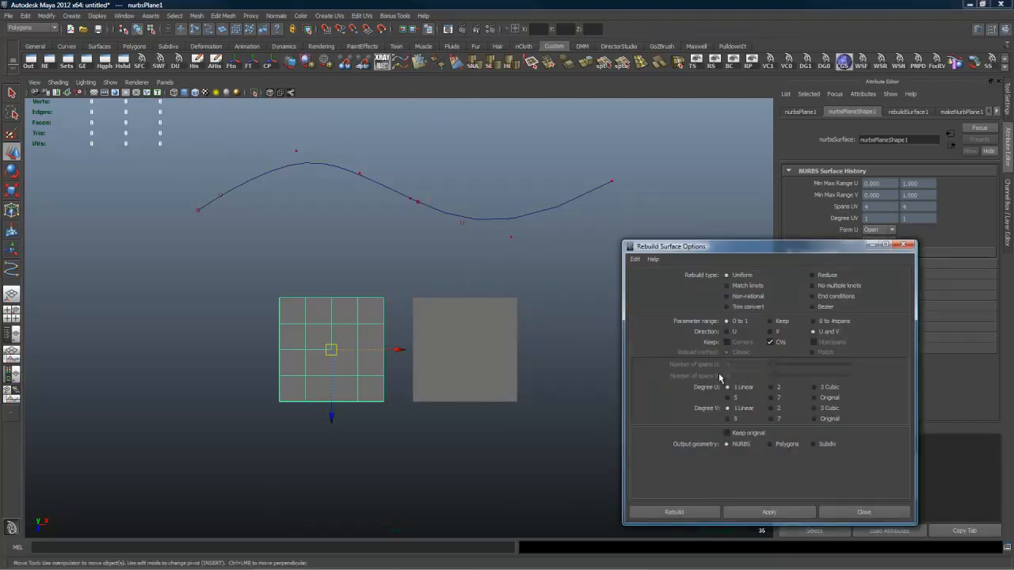
drag(779, 255, 485, 105)
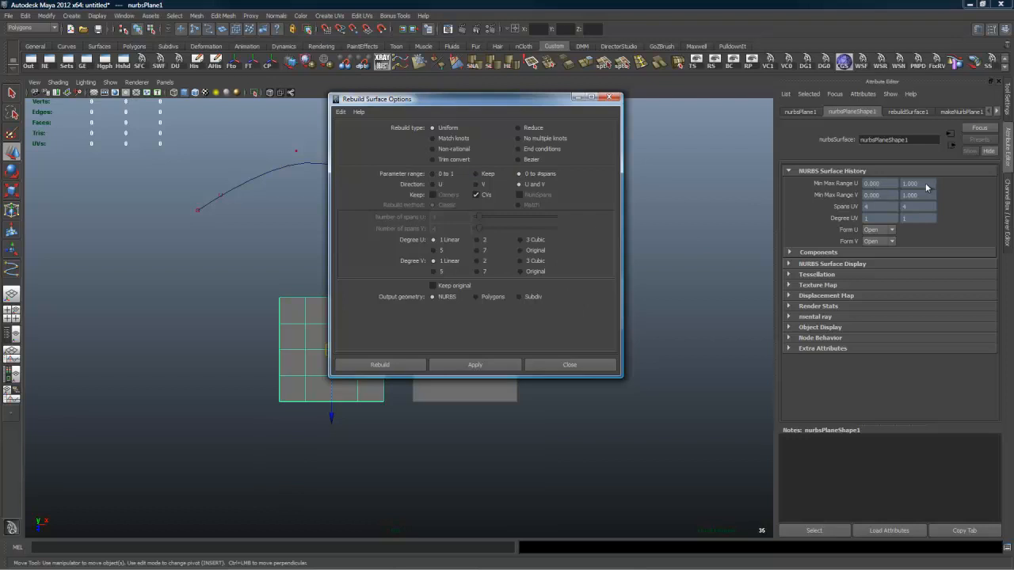
drag(555, 103, 853, 219)
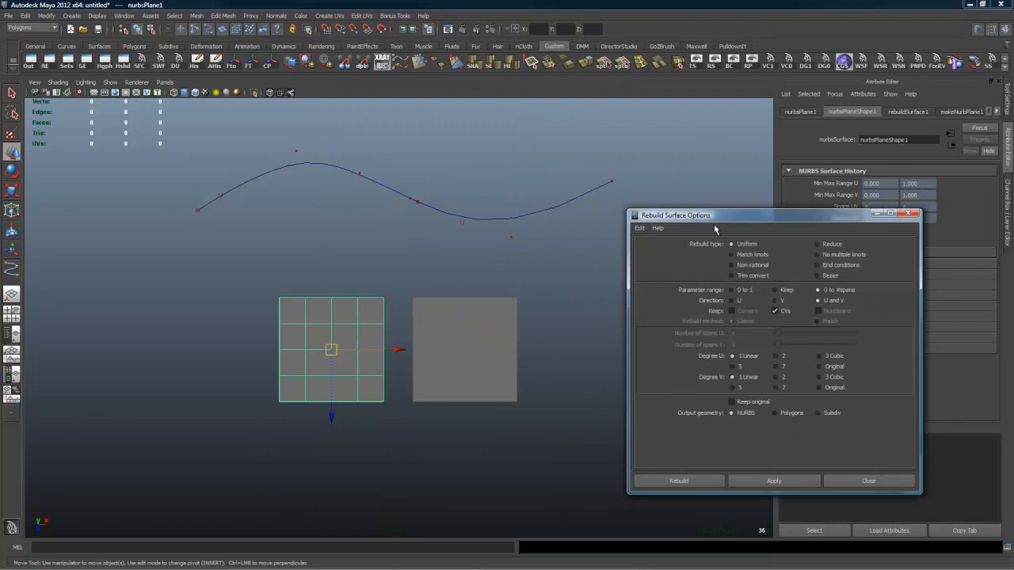
drag(721, 215, 675, 234)
Select each plane again to check its Min Max Range values beside the rebuild settings, ending with both planes selected.
click(420, 253)
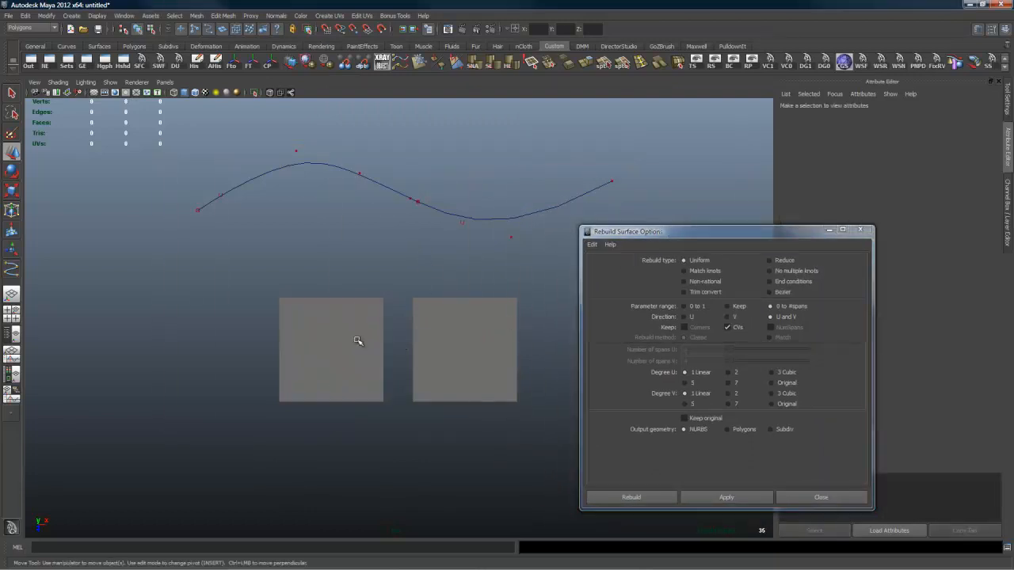
click(357, 340)
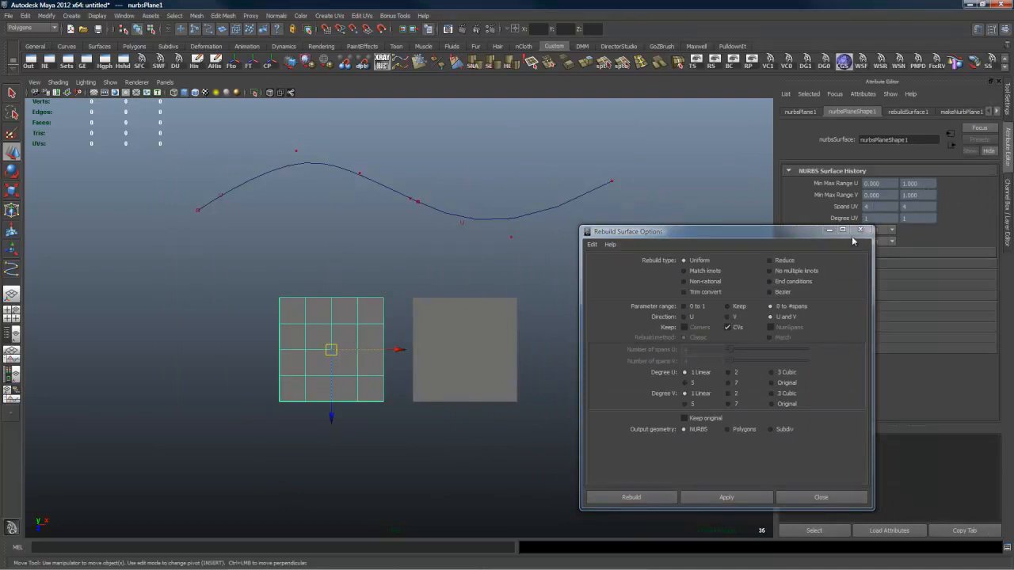
click(463, 357)
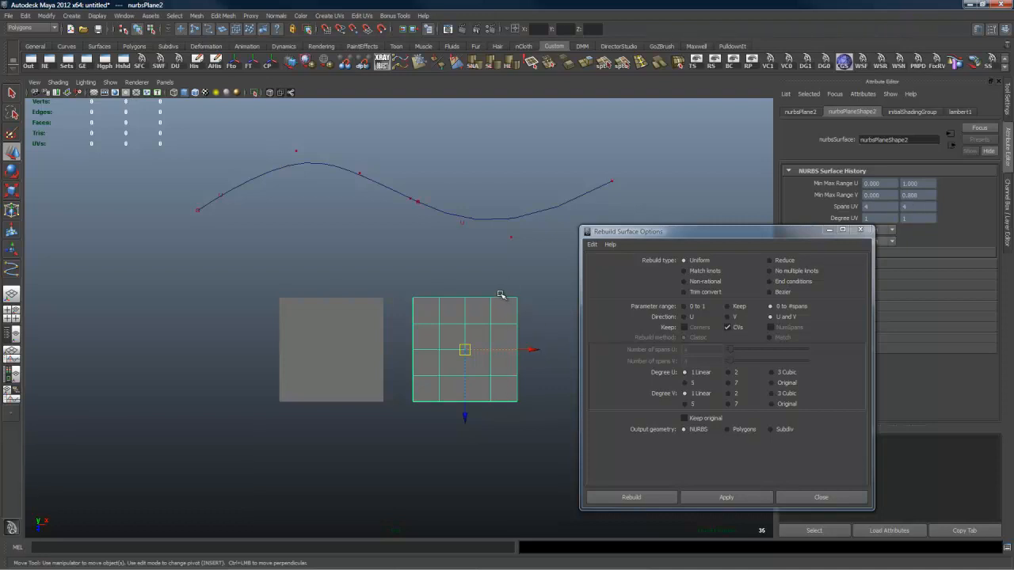
click(357, 315)
shift+click(470, 339)
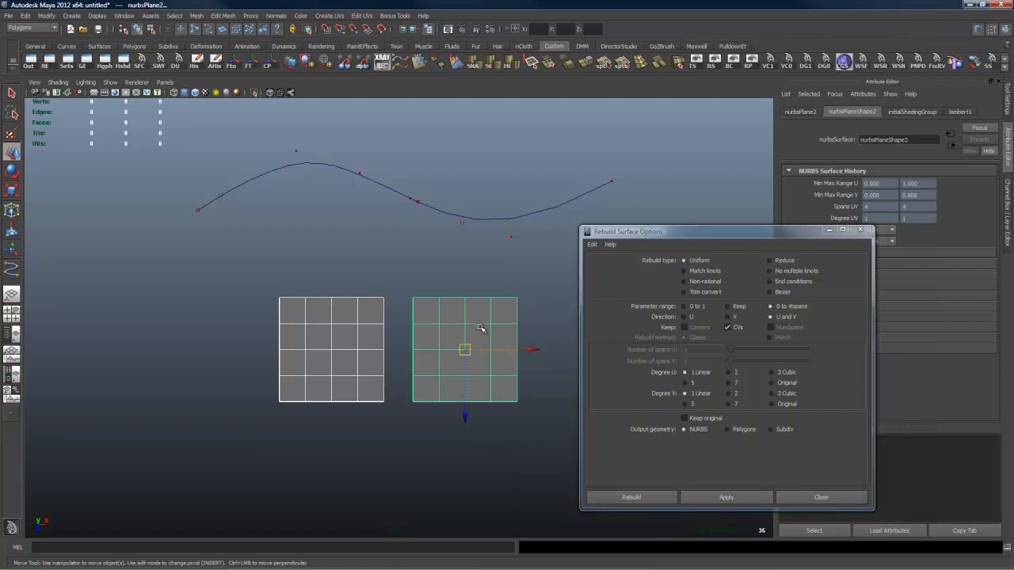
Pick an isoparm across the right plane at about V 0.765, try Detach Surfaces there, and return to object selection.
right_drag(481, 327, 480, 304)
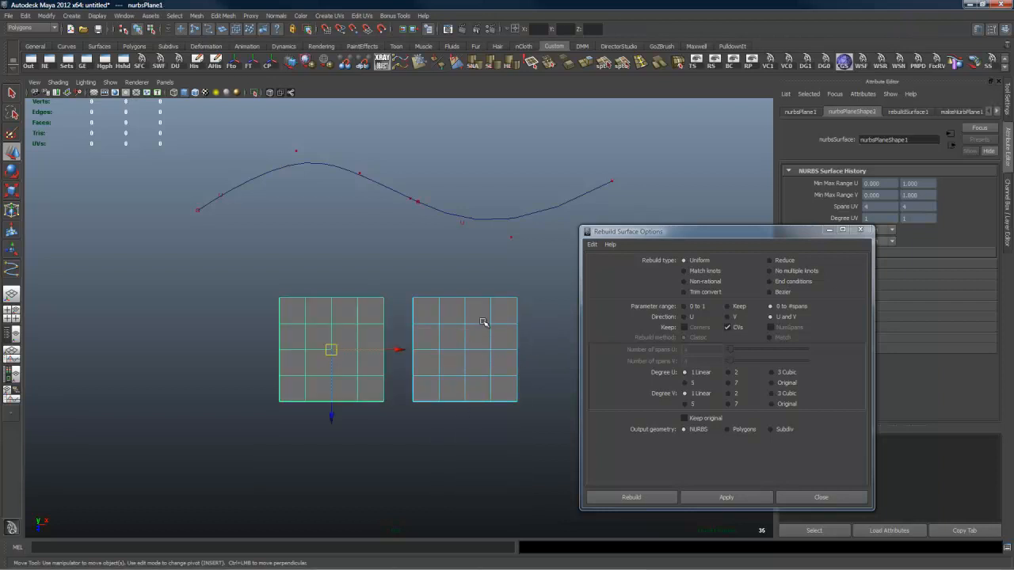
click(483, 318)
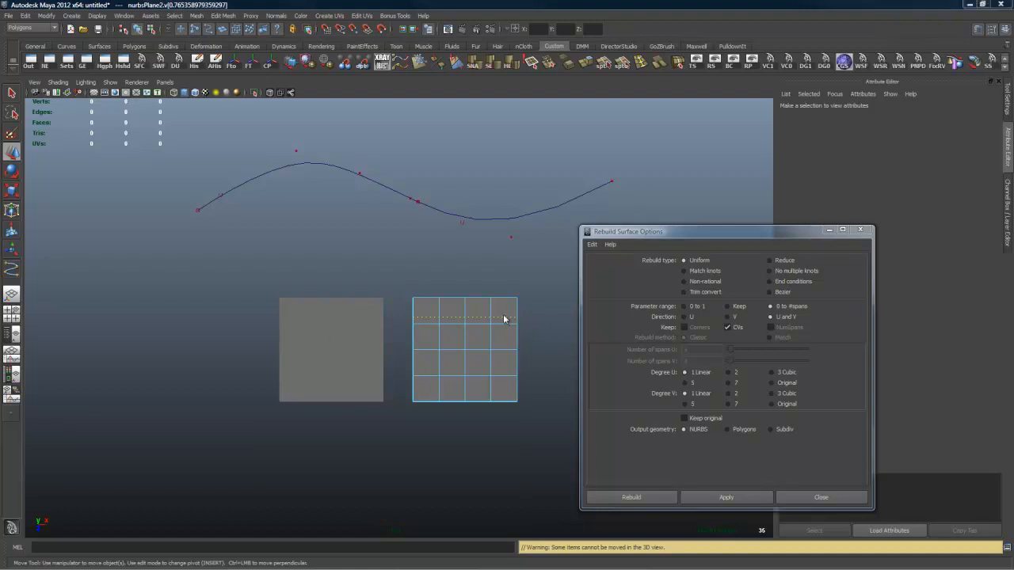
key(space)
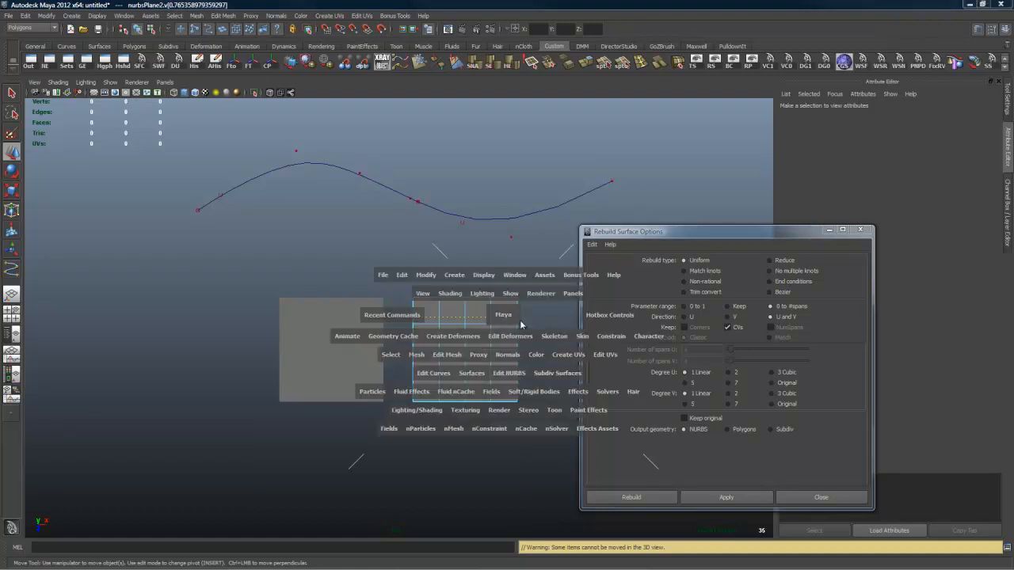
click(505, 378)
mouse_move(524, 183)
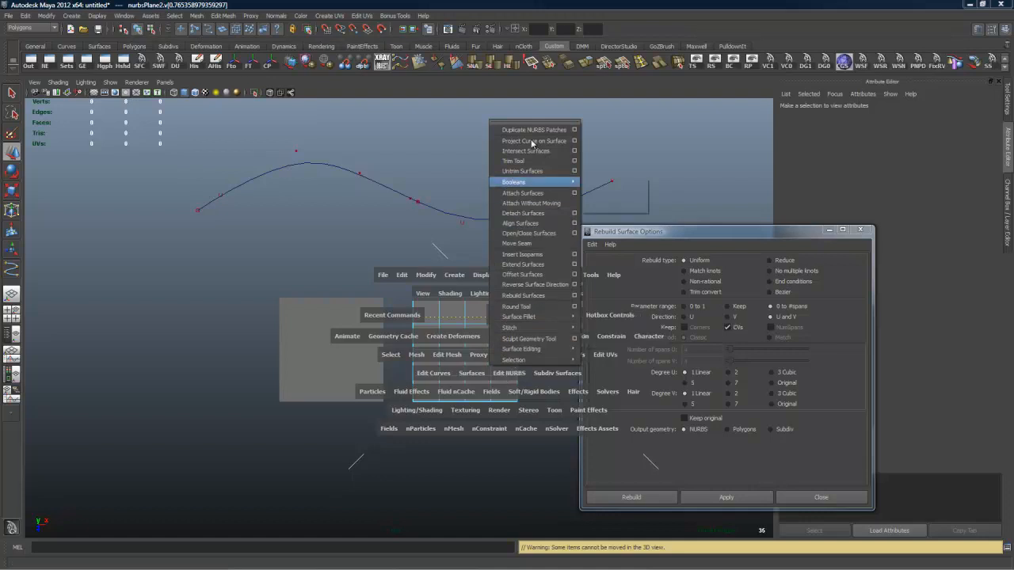
click(539, 214)
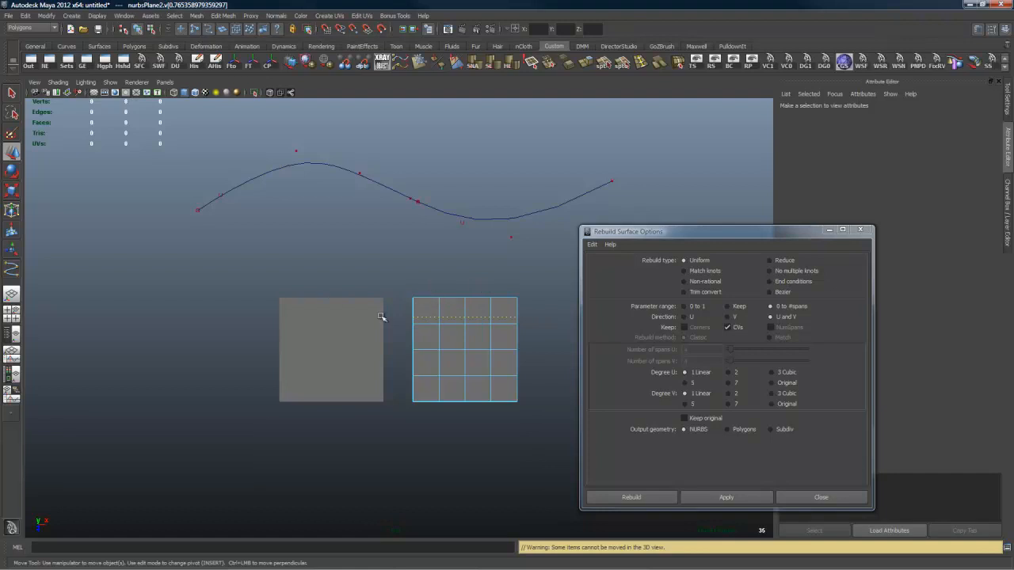
right_drag(511, 337, 529, 319)
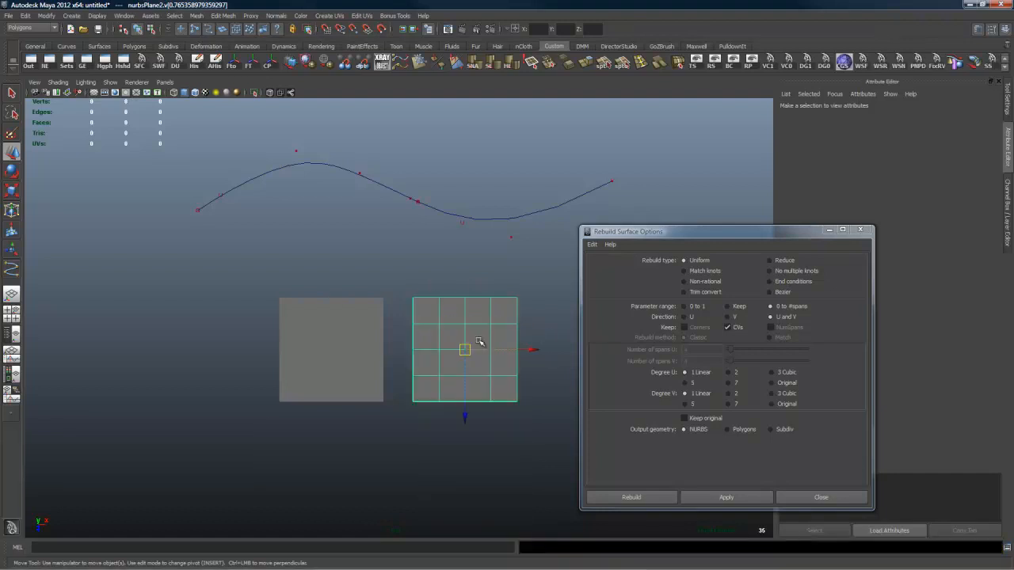
Alternate between the right and left planes to review how their V parameter ranges differ.
click(495, 341)
click(340, 350)
click(476, 360)
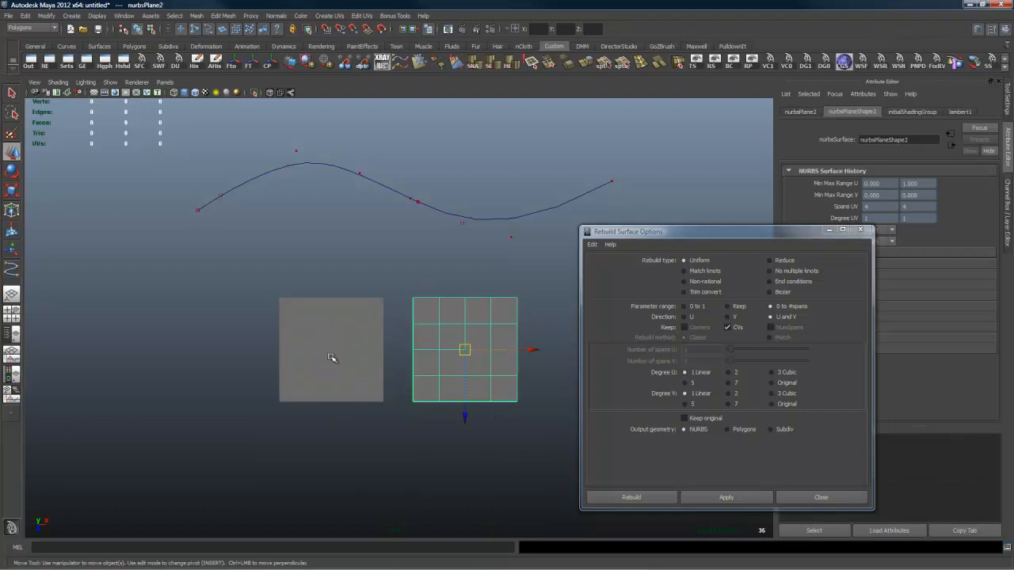
click(367, 346)
click(472, 325)
right_drag(423, 327, 406, 316)
right_drag(469, 319, 496, 309)
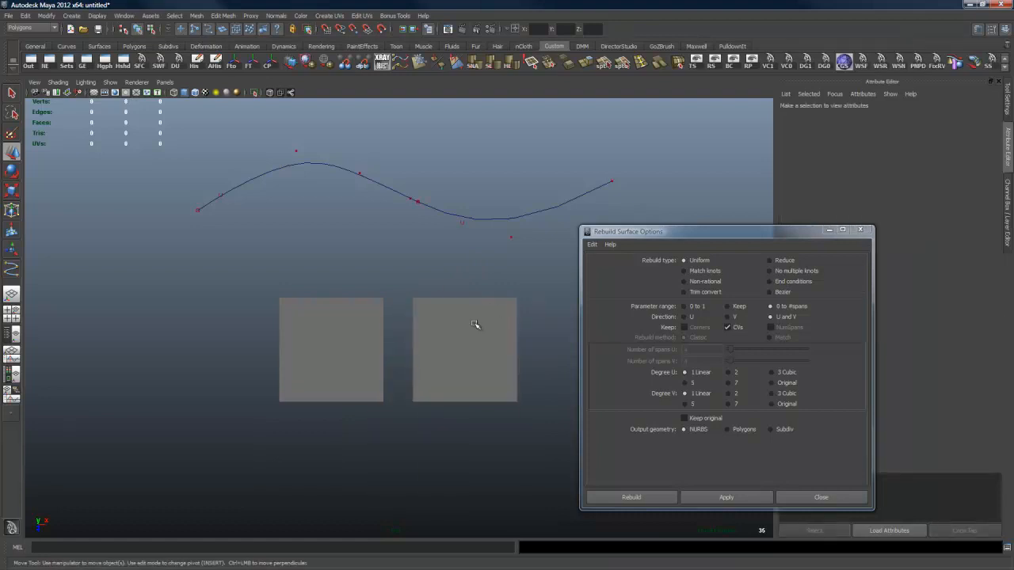
Attach the right and left planes with Attach Surfaces, and uncover the attached surface's range and span values for inspection.
click(496, 311)
click(361, 331)
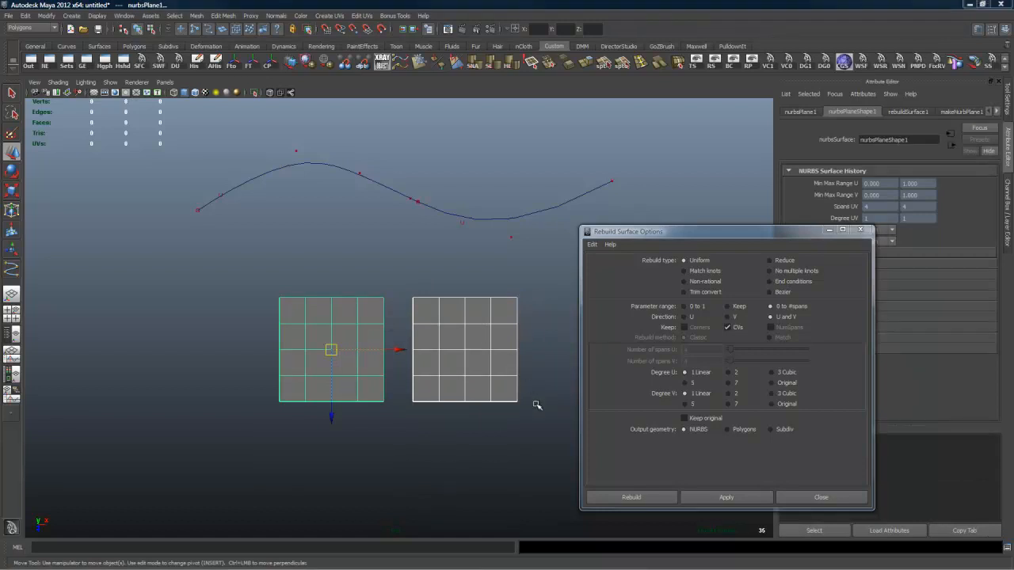
key(space)
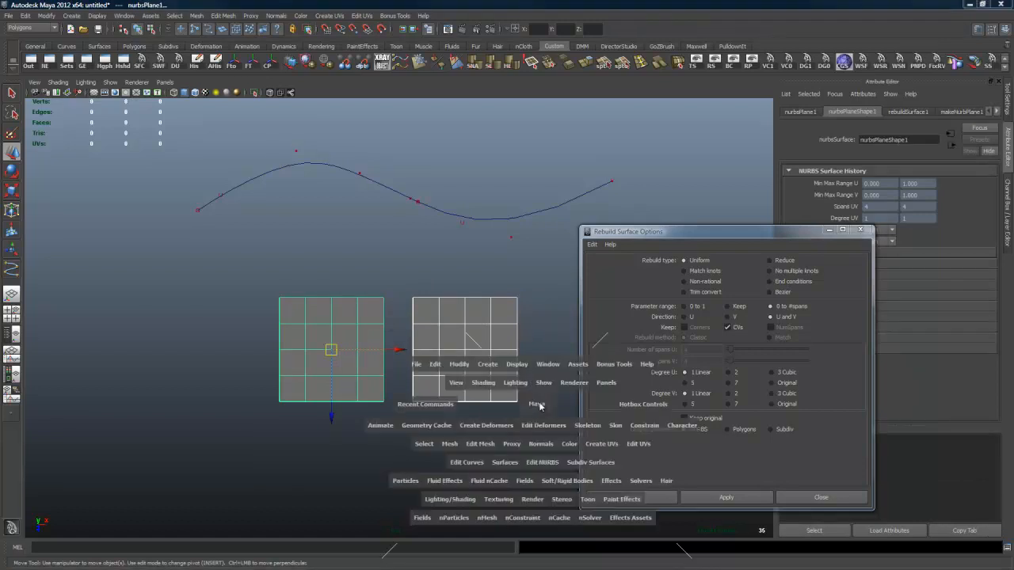
click(549, 463)
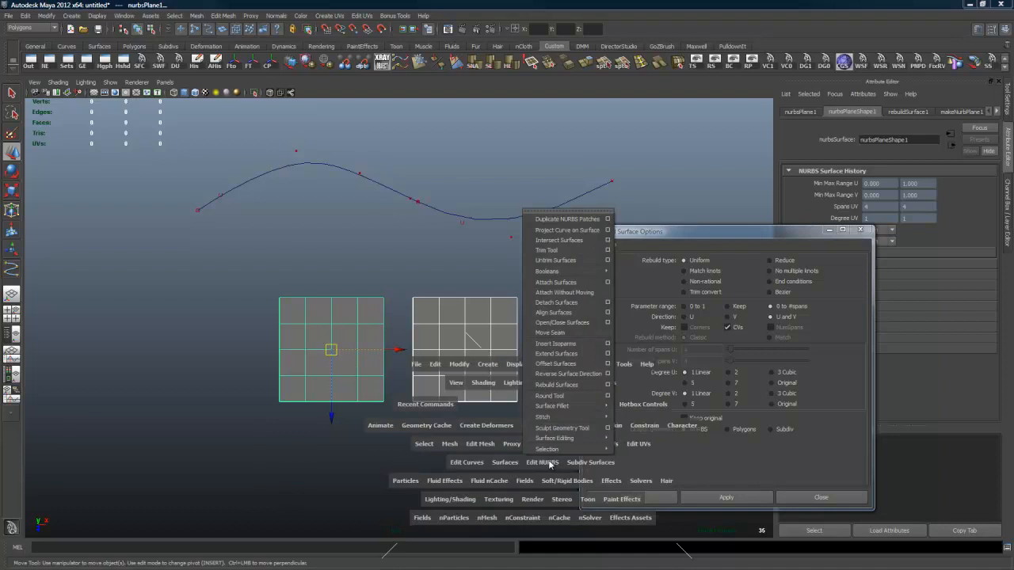
click(569, 286)
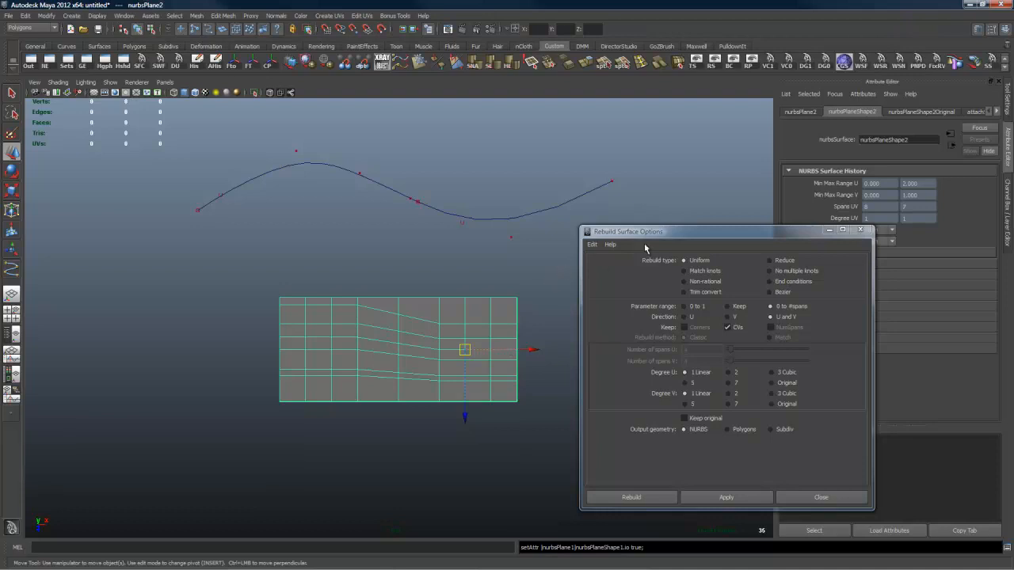
drag(721, 236, 806, 356)
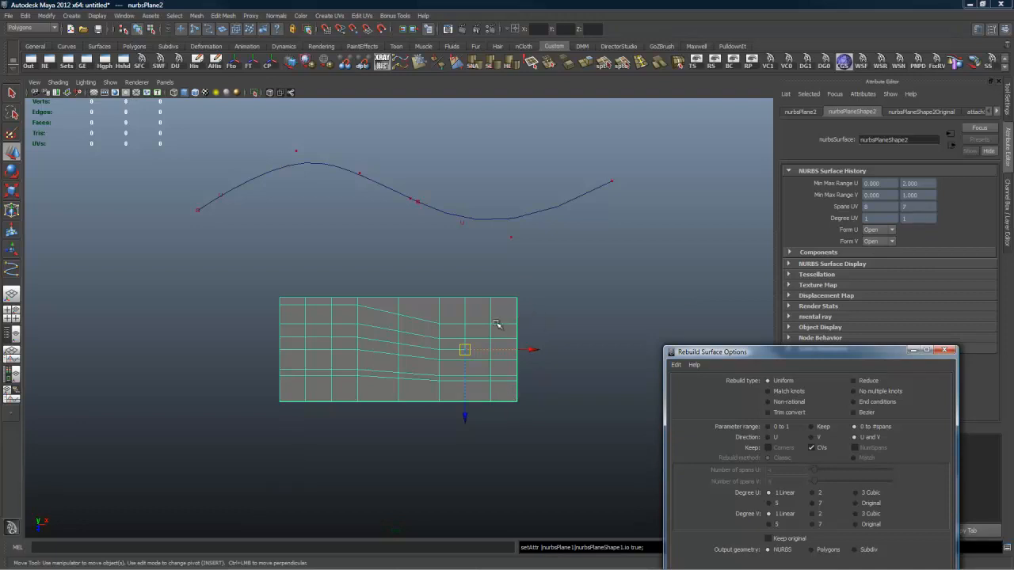
Undo the surface attachment and clear the selection.
key(ctrl+z)
key(ctrl+z)
key(ctrl+z)
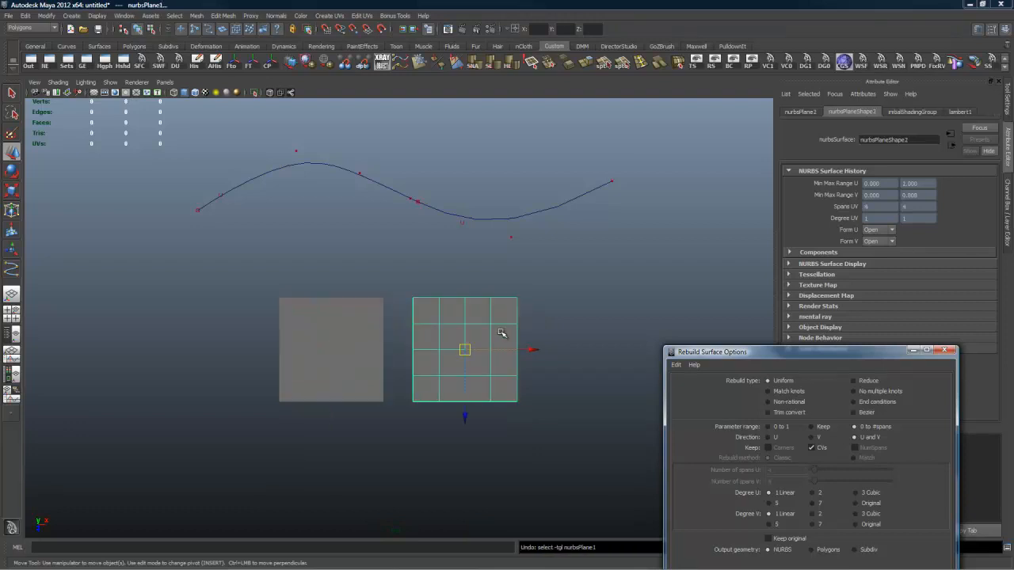
click(535, 318)
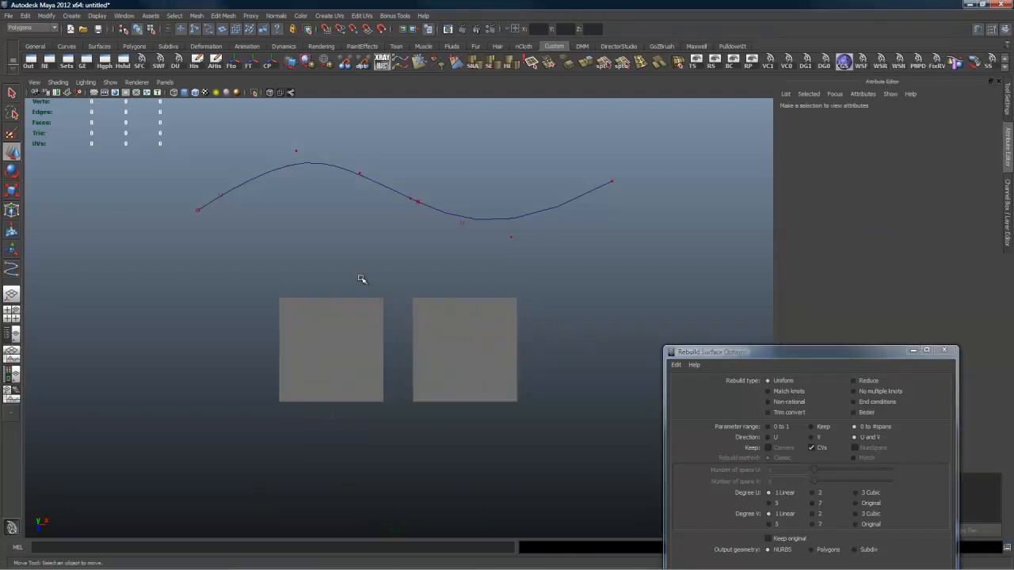
Alternate between the two planes to compare their U and V parameter ranges.
click(361, 317)
click(464, 321)
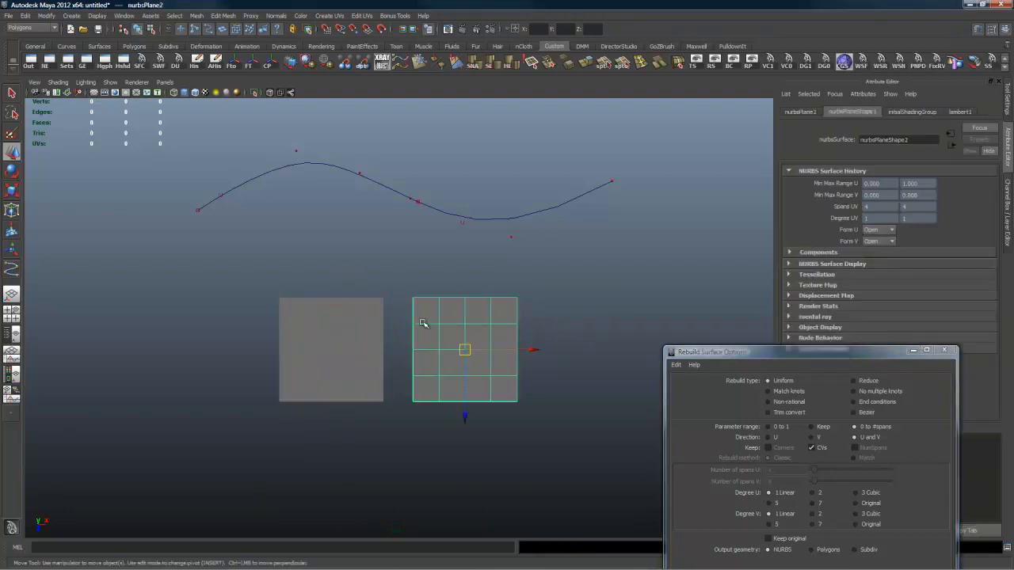
click(381, 331)
click(480, 317)
click(379, 332)
Delete the curves above the two planes.
drag(485, 191, 541, 238)
shift+drag(393, 177, 381, 211)
key(Delete)
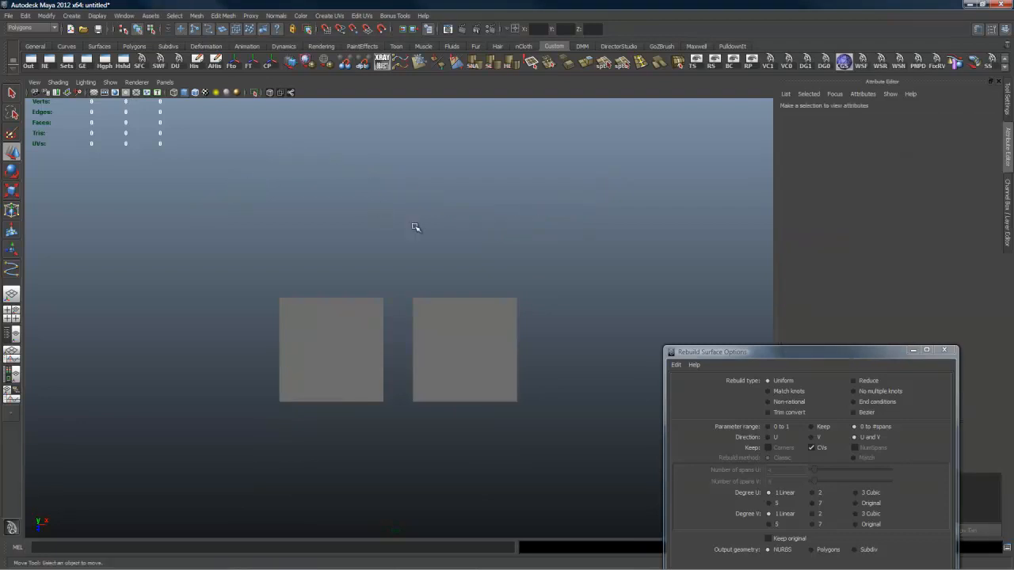
Duplicate both planes together, move the copies about 1.38 units along negative Z above the originals, and clear the selection.
drag(346, 282, 480, 347)
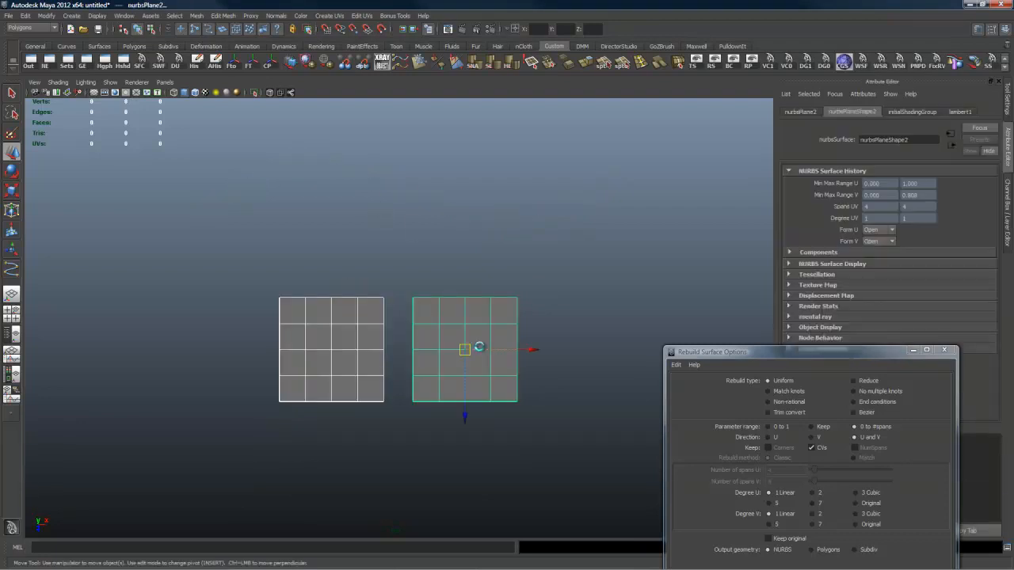
key(ctrl+d)
drag(463, 417, 464, 272)
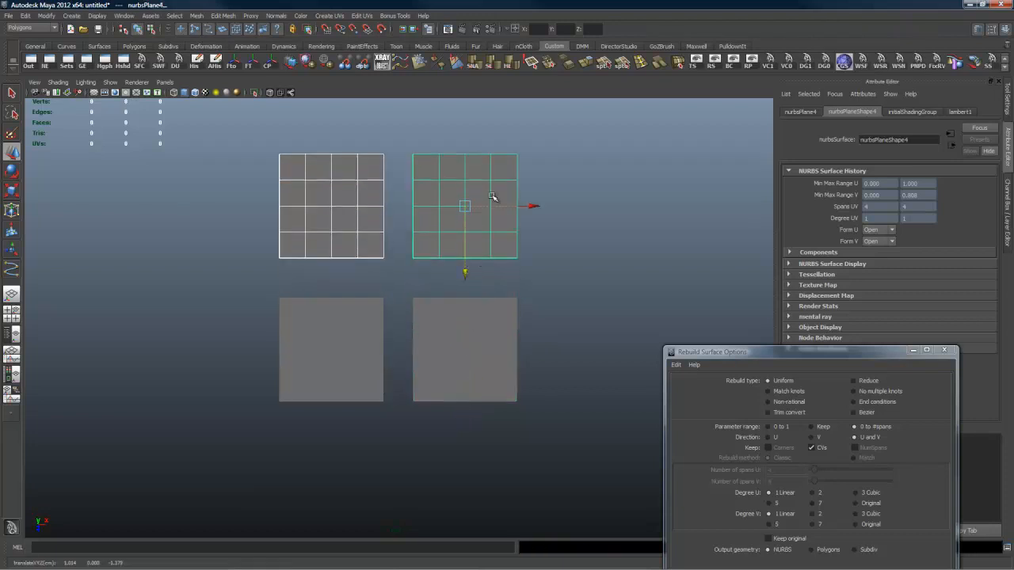
click(541, 177)
Rebuild the upper-left plane as Uniform, with parameter range 0 to #spans in U and V, keeping CVs, and uncover its range values.
click(351, 197)
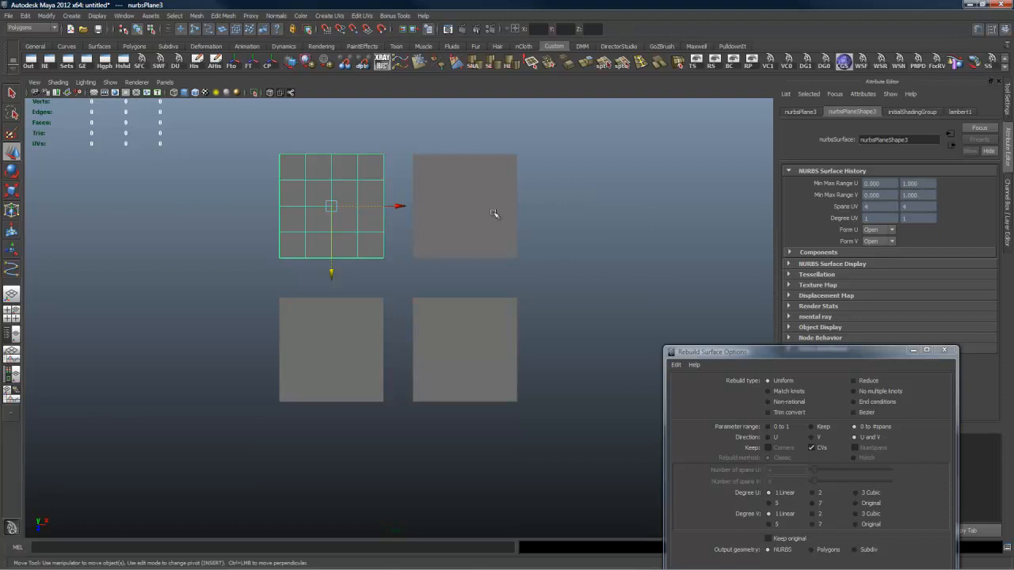
drag(758, 353, 664, 110)
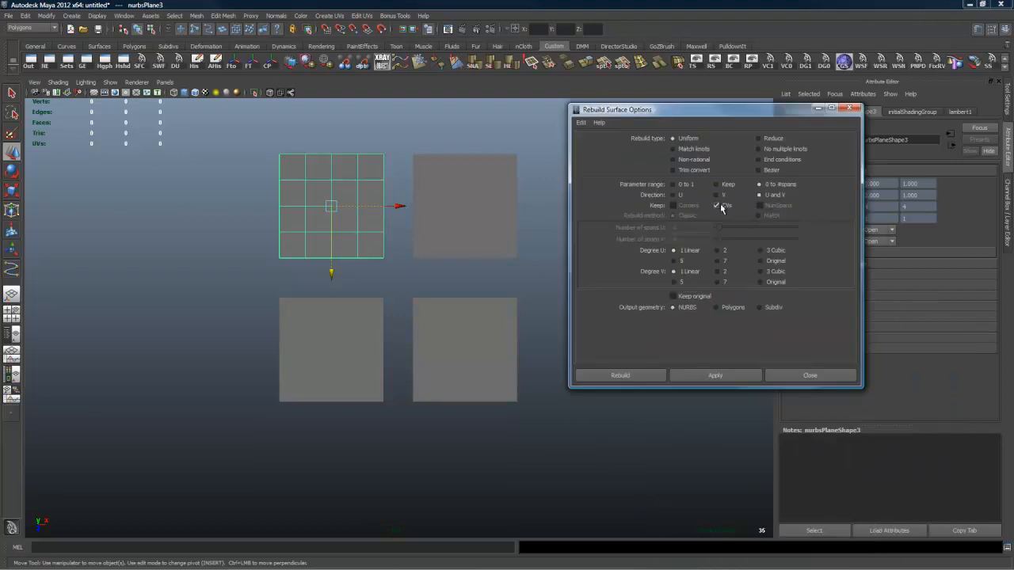
click(719, 207)
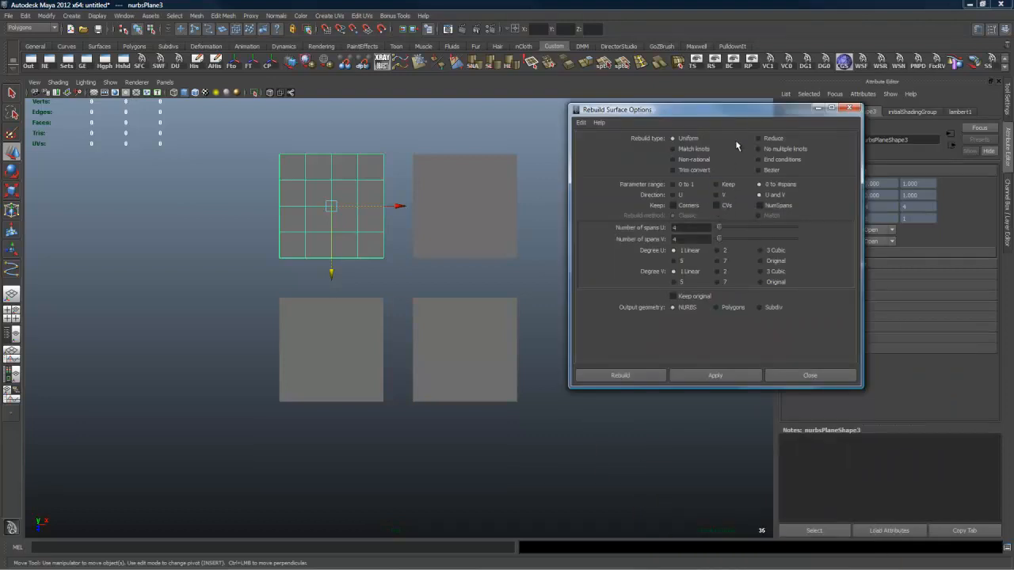
click(717, 206)
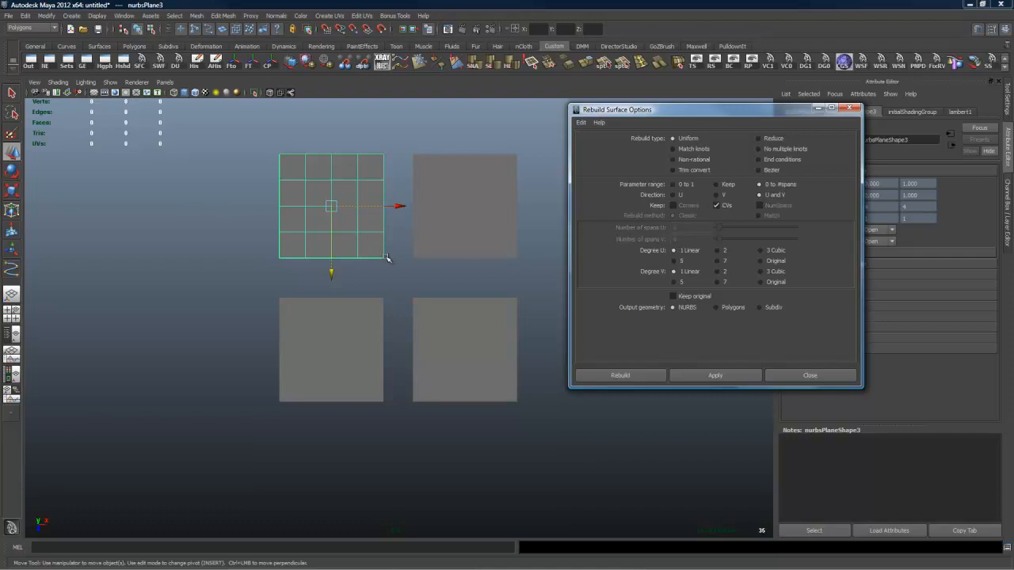
mouse_move(773, 113)
mouse_down()
mouse_move(703, 211)
mouse_move(778, 112)
mouse_up()
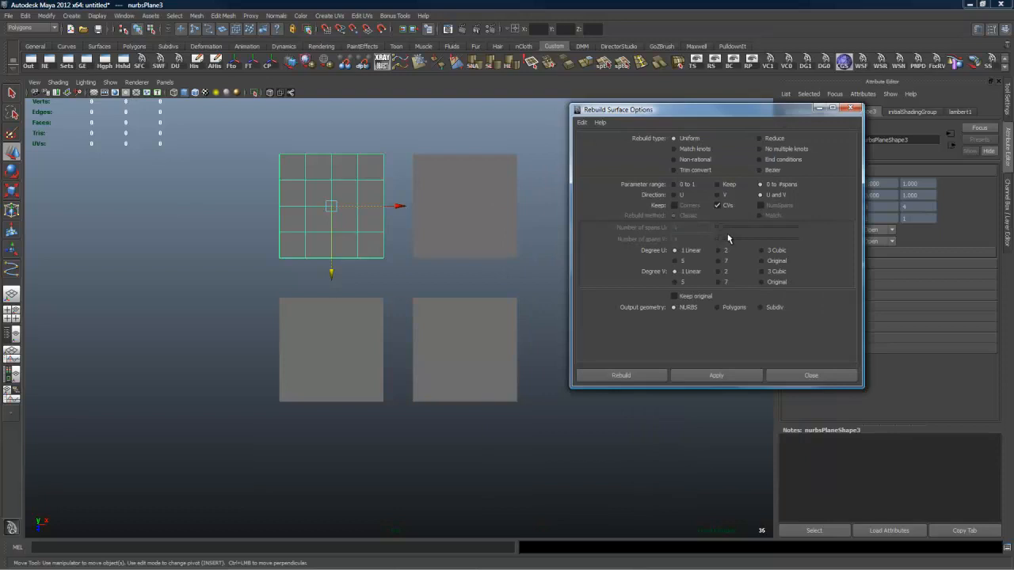
click(717, 377)
drag(752, 115, 750, 363)
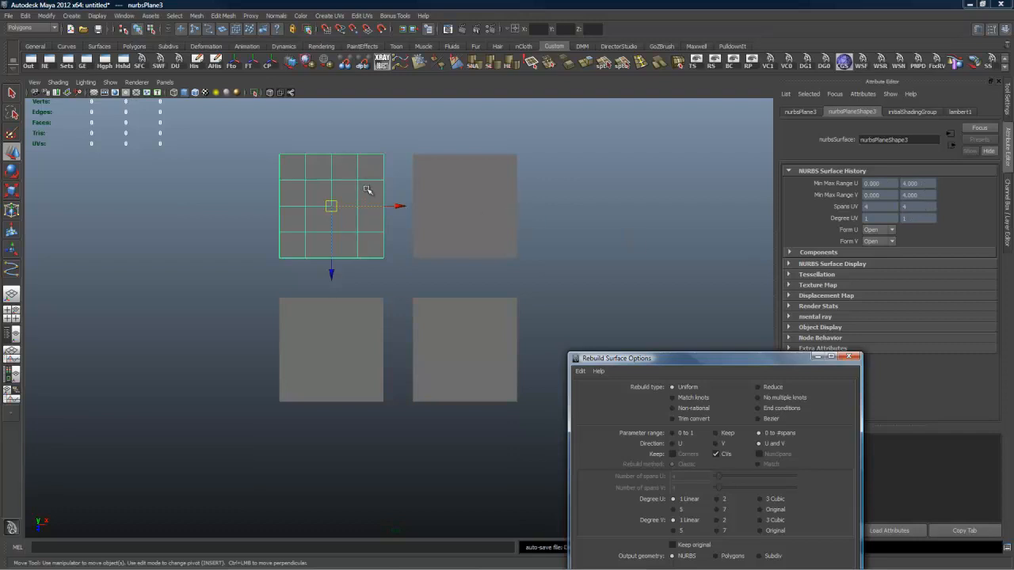
Rebuild the upper-right plane with the same Uniform, 0 to #spans settings, and uncover its range values for inspection.
click(481, 191)
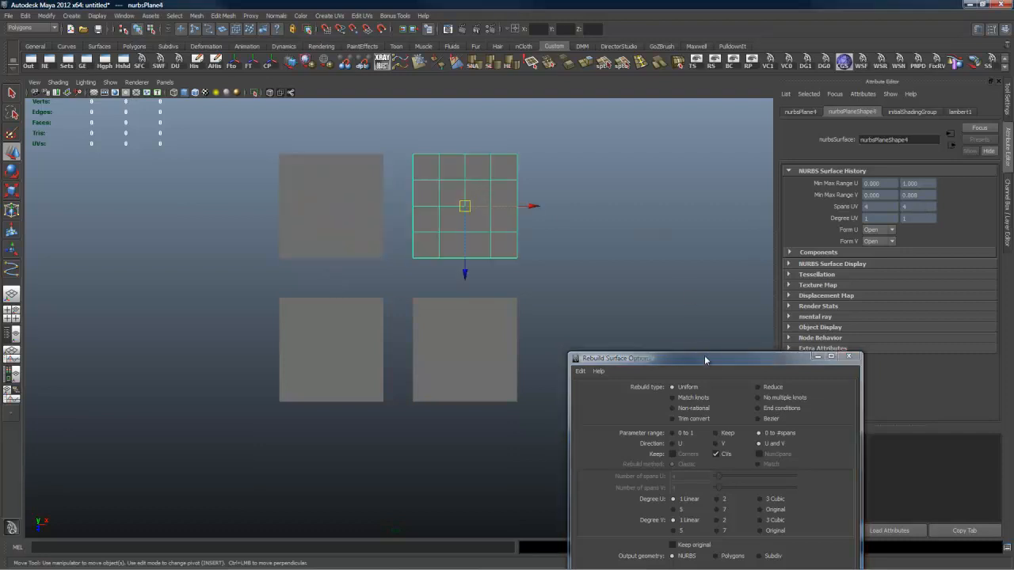
drag(708, 358, 716, 245)
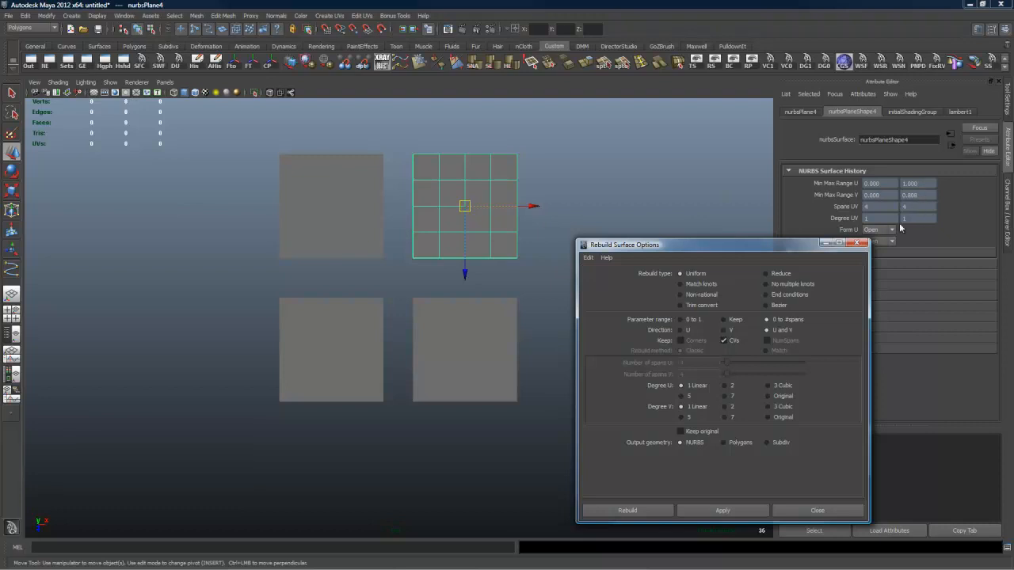
click(742, 517)
drag(753, 246, 715, 320)
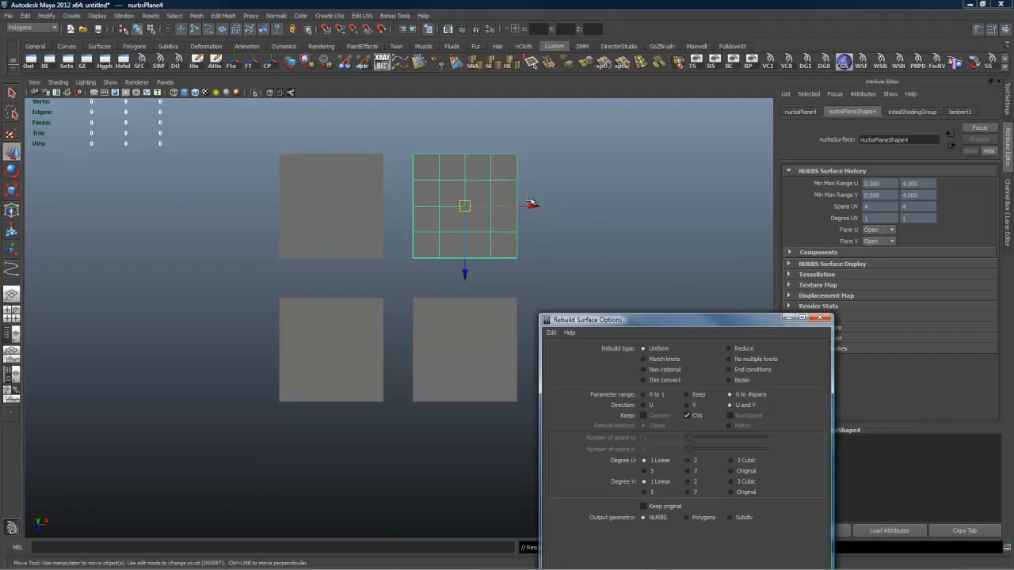
Join the two lower, unrebuilt planes with Attach Surfaces.
click(475, 328)
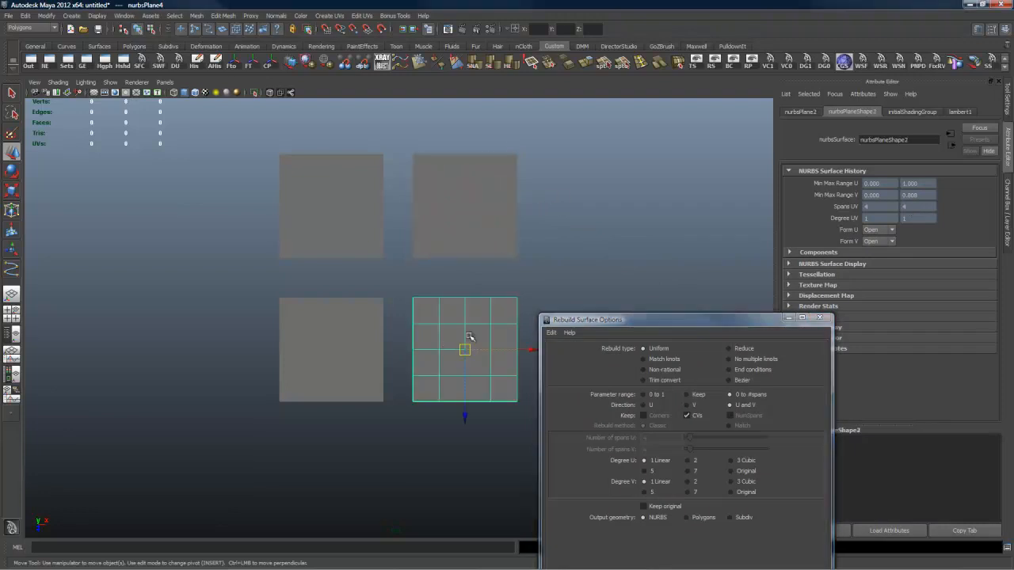
shift+click(363, 348)
key(space)
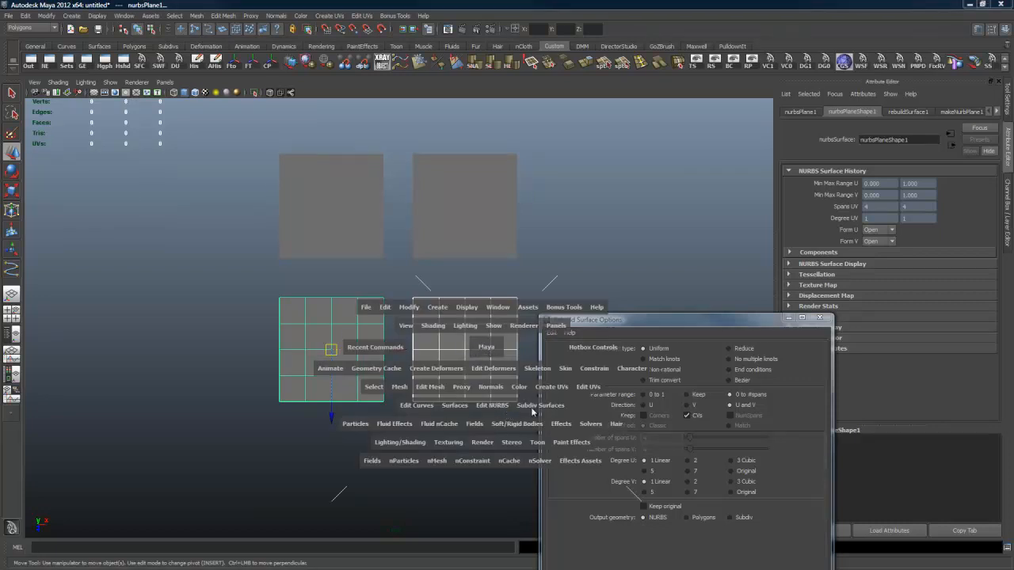
click(497, 406)
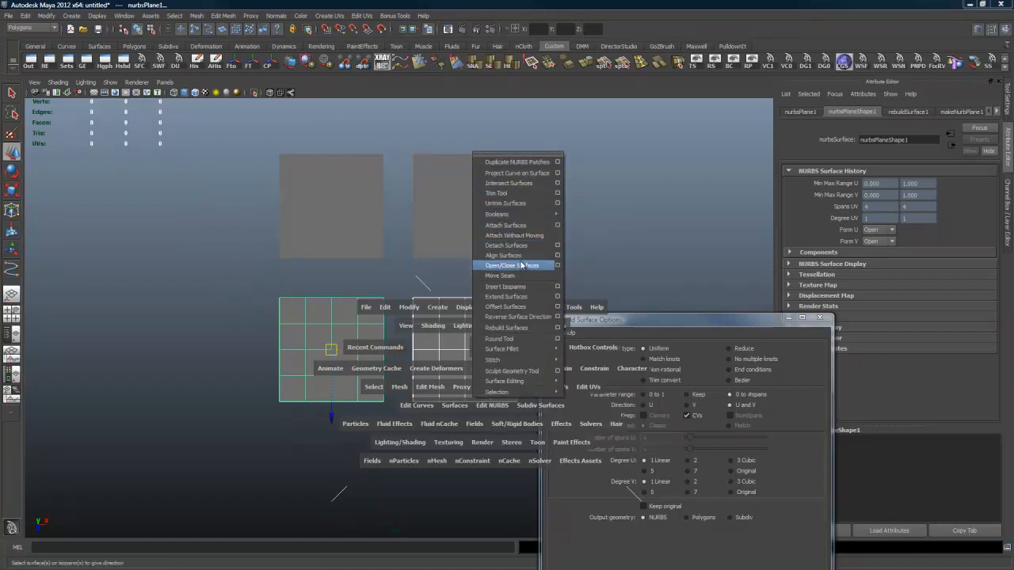
click(515, 226)
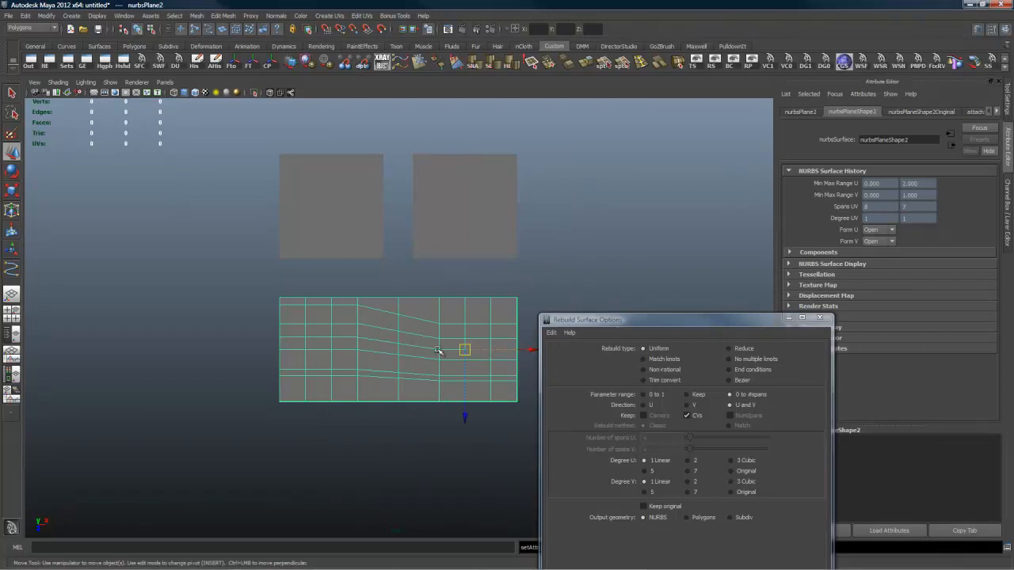
Join the two upper, rebuilt planes with Attach Surfaces.
click(440, 212)
shift+click(358, 215)
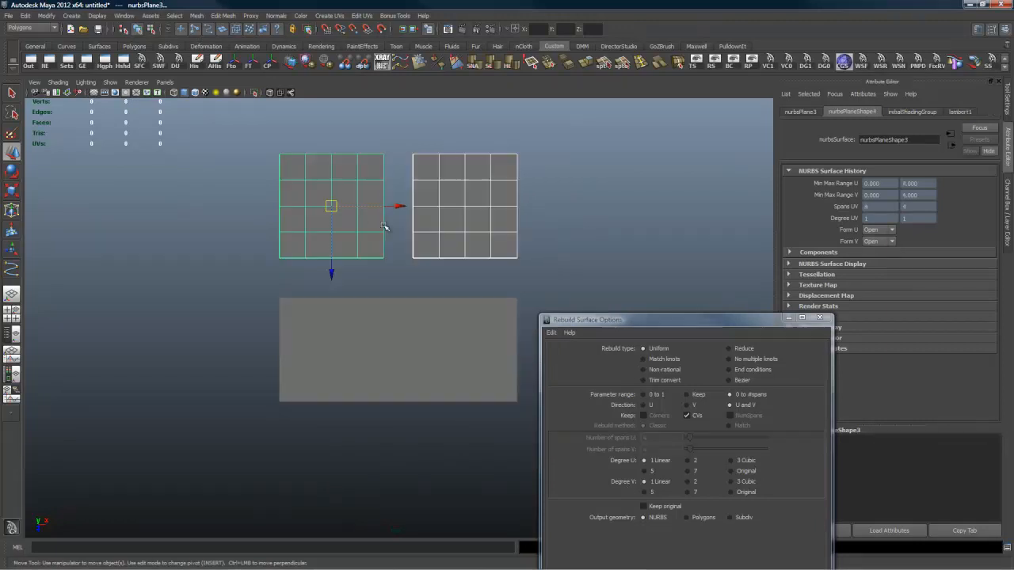
key(space)
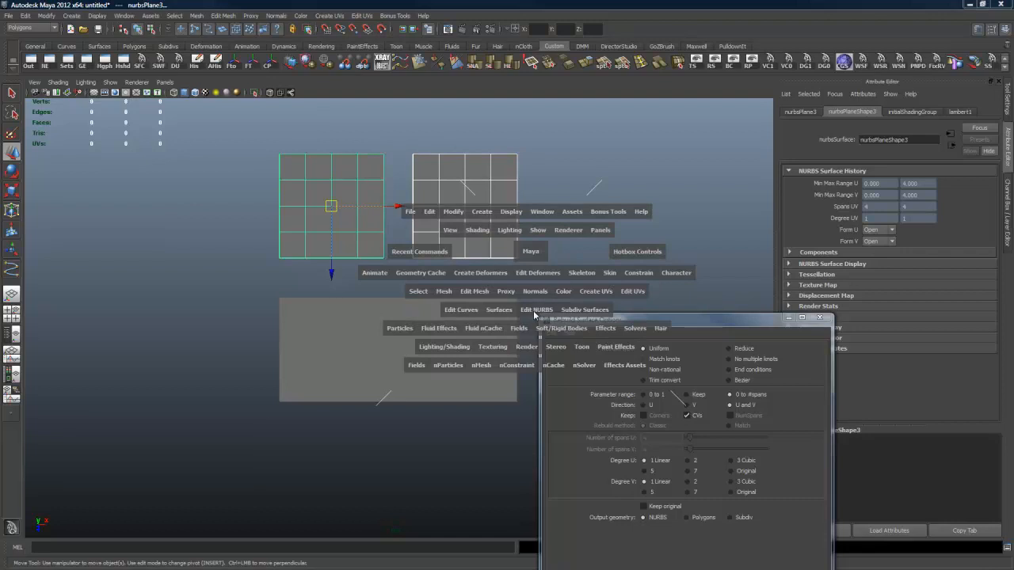
click(535, 312)
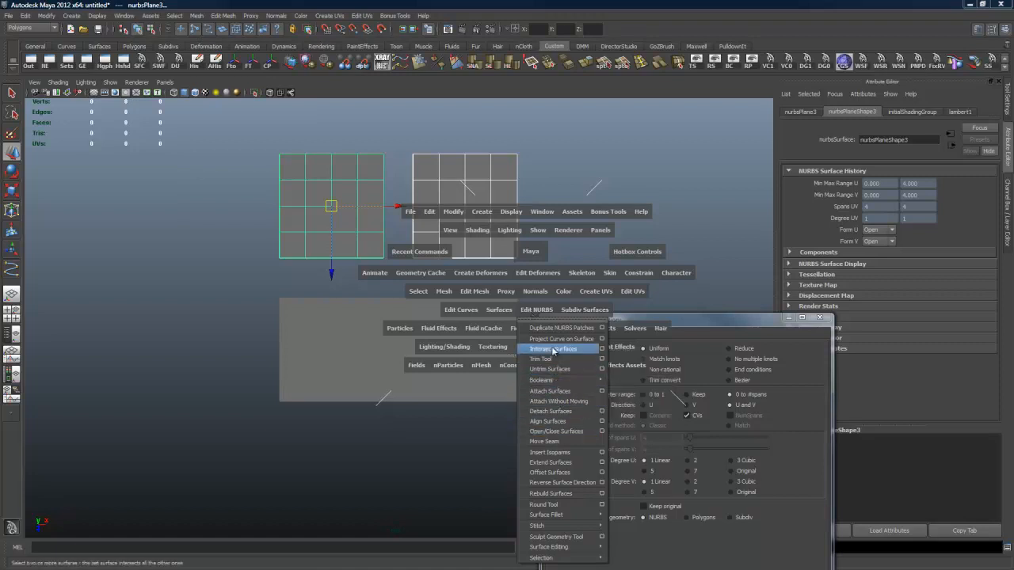
click(561, 391)
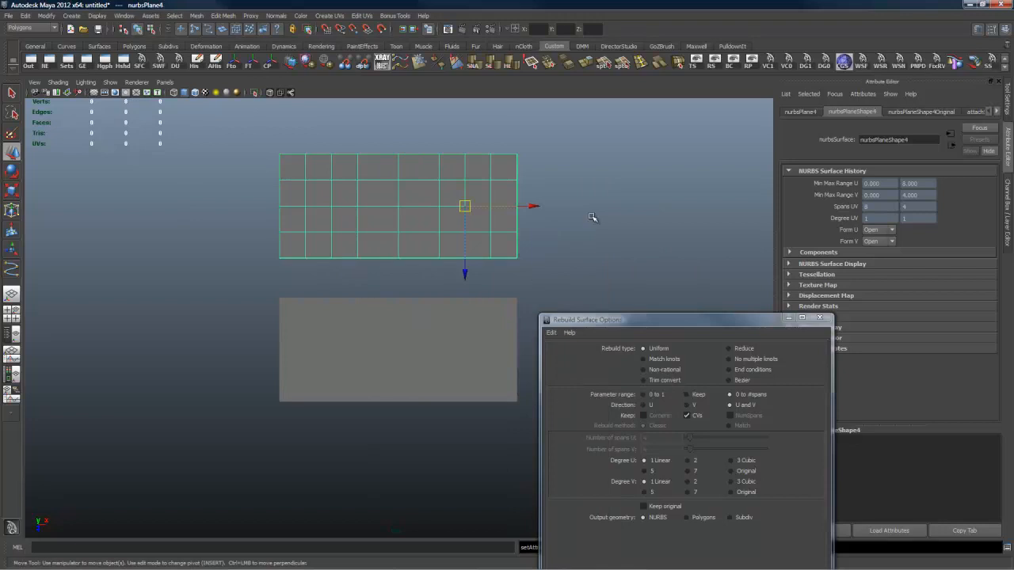
Select both attached surfaces to compare their isoparm layouts, keeping the rebuild settings in view beside them.
drag(629, 322, 762, 233)
click(440, 319)
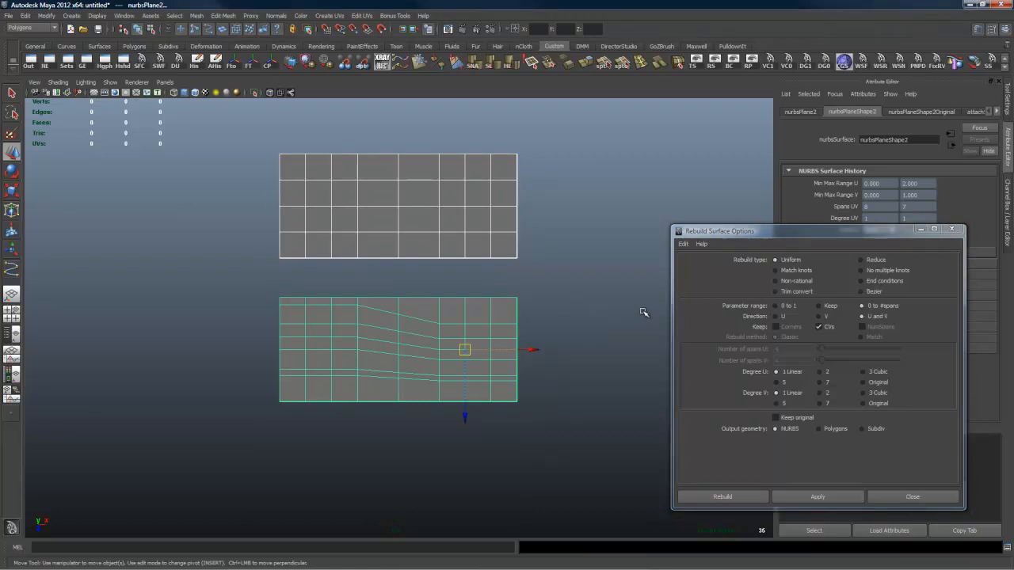
drag(808, 232, 661, 156)
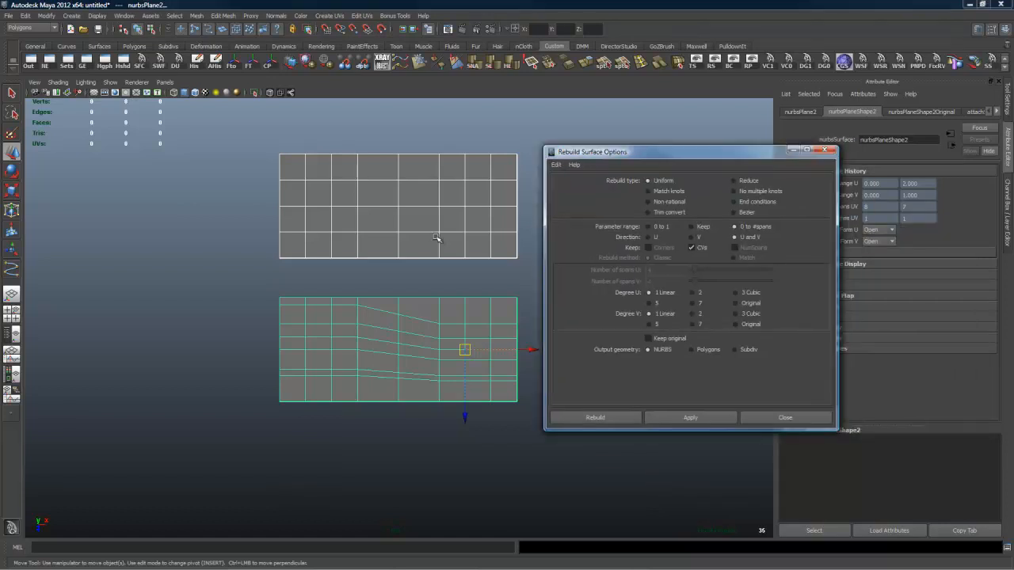